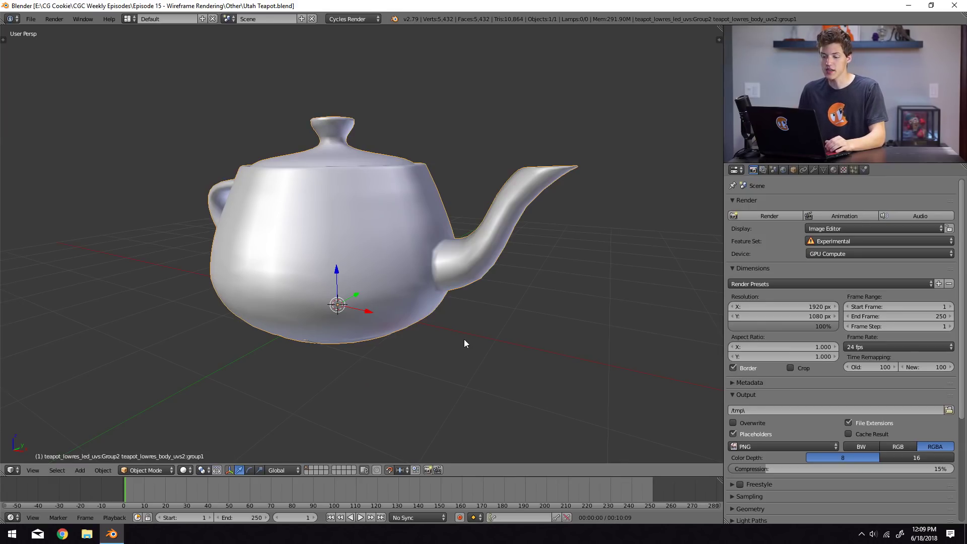
Show the teapot in Cycles Rendered shading, orbit so the handle faces left, then split the view.
{"action": "key", "text": "XF86AudioLowerVolume"}
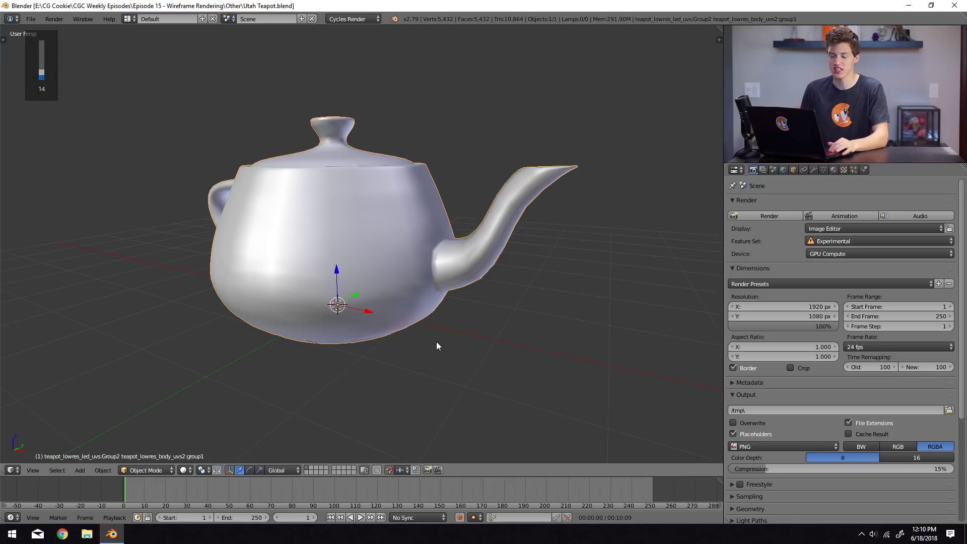
{"action": "key", "text": "shift+z"}
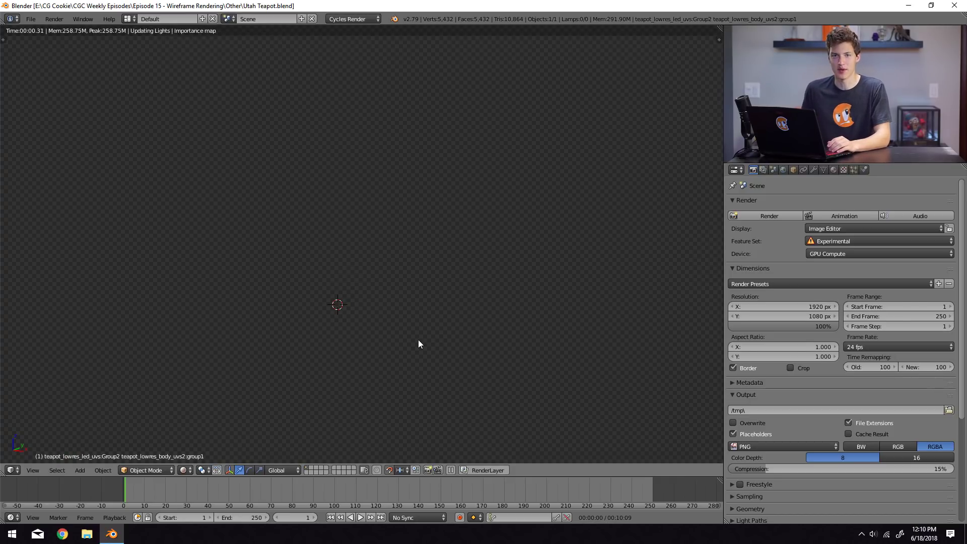
{"action": "middle_click_drag", "start_coordinate": [446, 339], "coordinate": [404, 343]}
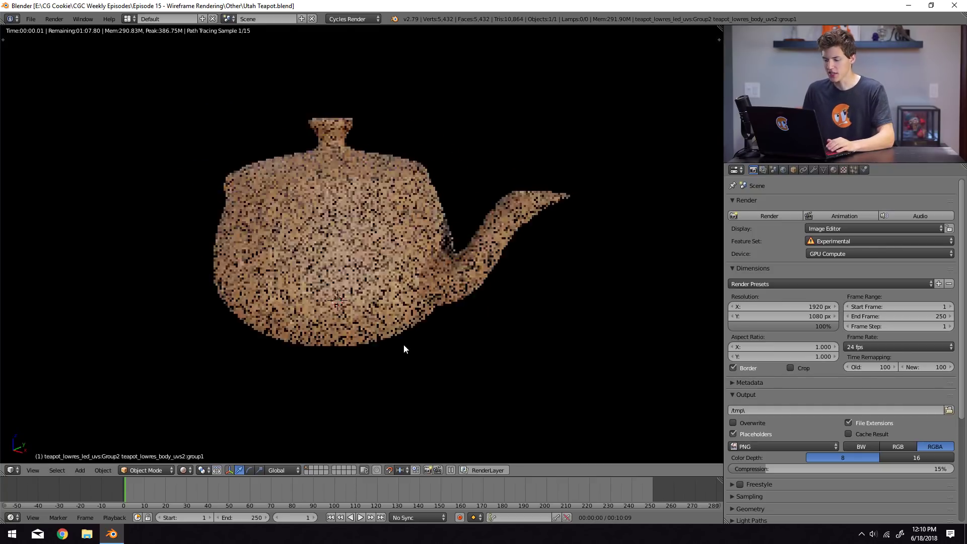
{"action": "middle_click_drag", "start_coordinate": [445, 367], "coordinate": [574, 357]}
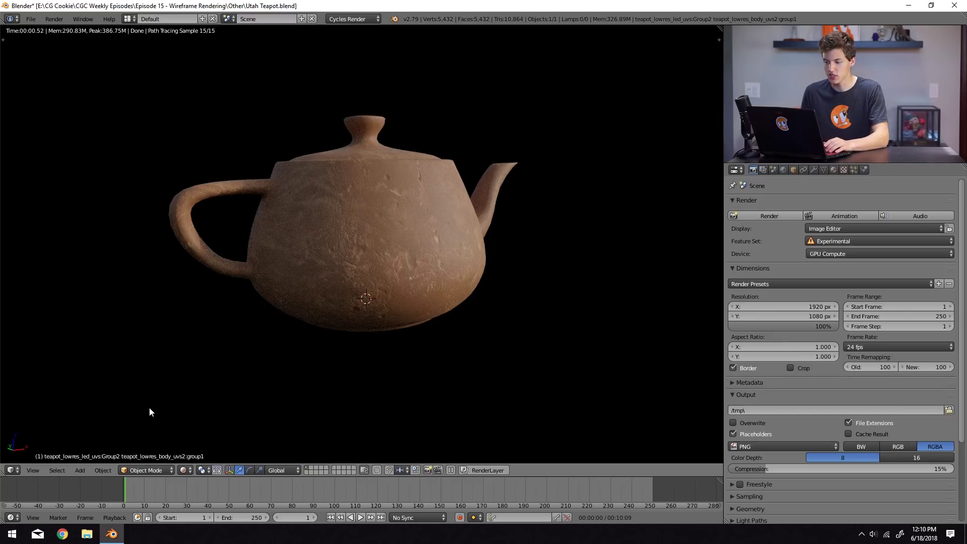
{"action": "mouse_move", "coordinate": [6, 475]}
{"action": "left_mouse_down"}
{"action": "mouse_move", "coordinate": [168, 453]}
{"action": "mouse_move", "coordinate": [327, 448]}
{"action": "left_mouse_up"}
Turn the left area into a Node Editor showing the teapot's material nodes.
{"action": "left_click", "coordinate": [10, 474]}
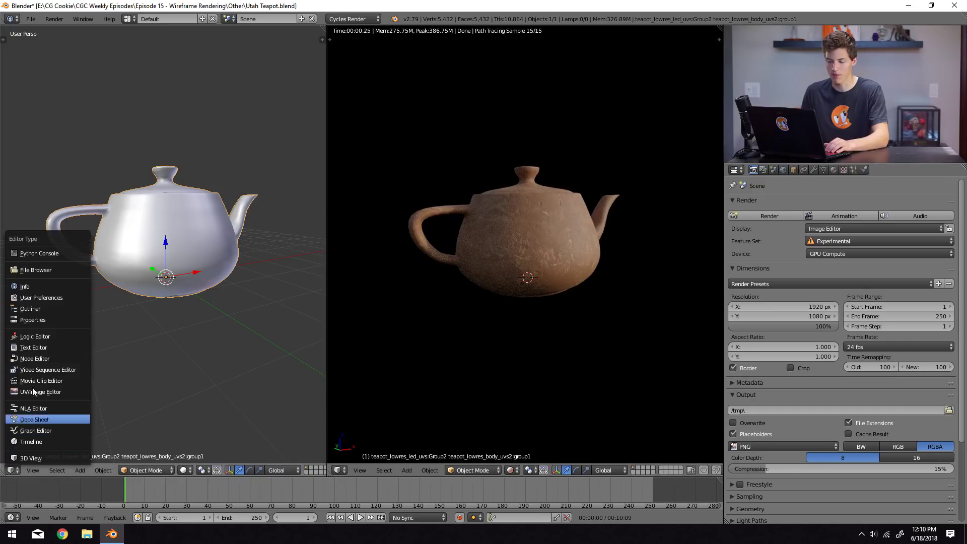
{"action": "left_click", "coordinate": [35, 359]}
{"action": "scroll", "coordinate": [183, 350], "scroll_direction": "up", "scroll_amount": 4}
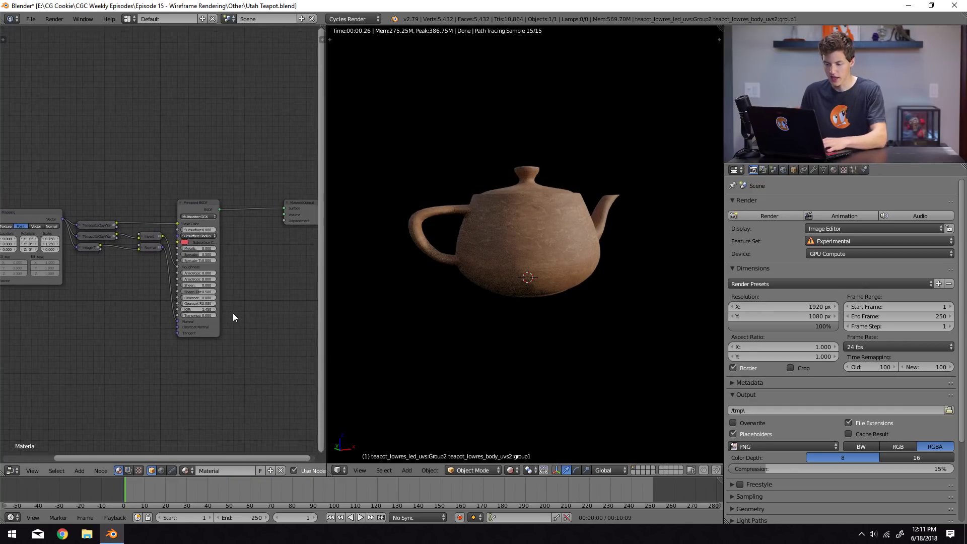
{"action": "scroll", "coordinate": [234, 314], "scroll_direction": "up", "scroll_amount": 2}
{"action": "scroll", "coordinate": [234, 314], "scroll_direction": "left", "scroll_amount": 5, "text": "ctrl"}
{"action": "scroll", "coordinate": [262, 309], "scroll_direction": "up", "scroll_amount": 2}
{"action": "scroll", "coordinate": [242, 305], "scroll_direction": "right", "scroll_amount": 5, "text": "ctrl"}
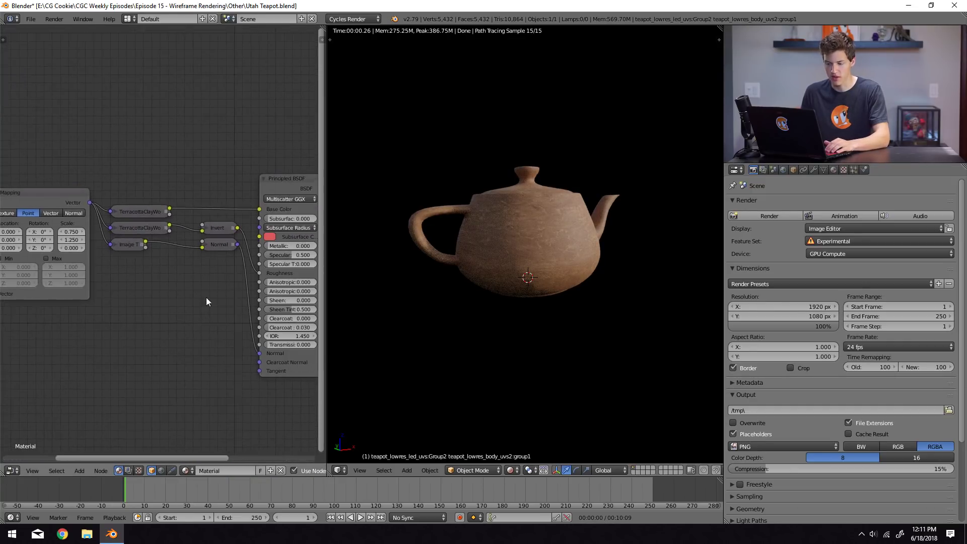
{"action": "scroll", "coordinate": [204, 210], "scroll_direction": "right", "scroll_amount": 2, "text": "ctrl"}
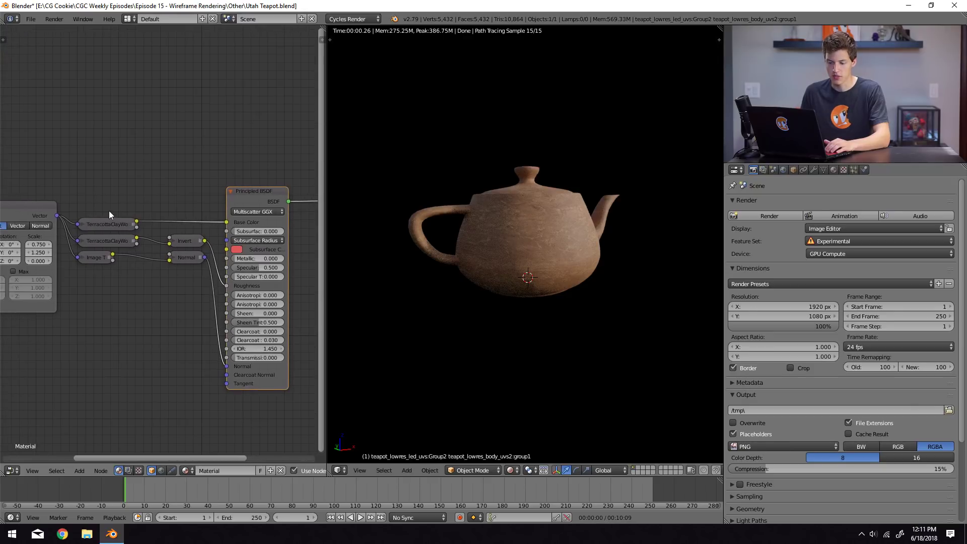
Inspect the TerracottaClay textures, Mapping and Texture Coordinate nodes, then widen the node editor.
{"action": "right_click", "coordinate": [110, 222]}
{"action": "left_click_drag", "start_coordinate": [68, 201], "coordinate": [191, 289]}
{"action": "scroll", "coordinate": [183, 323], "scroll_direction": "left", "scroll_amount": 5, "text": "ctrl"}
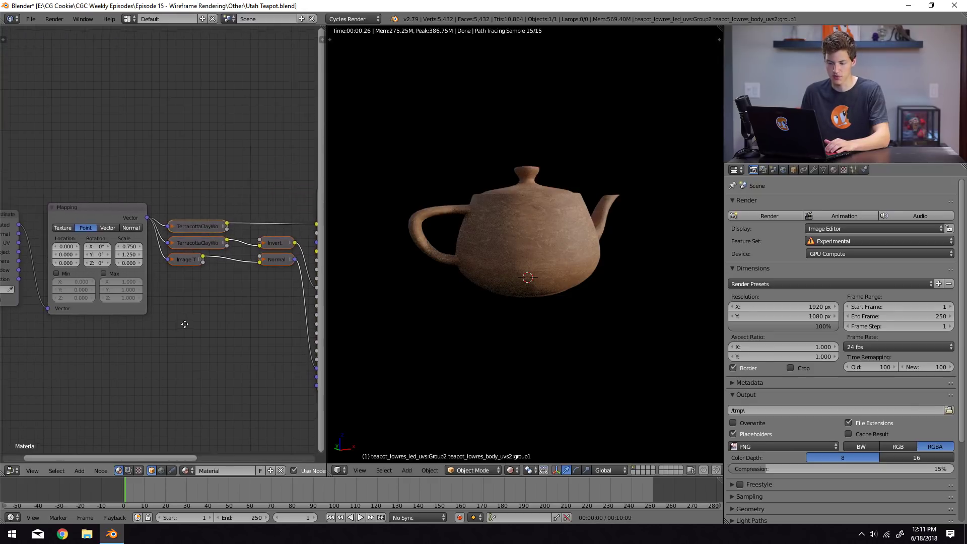
{"action": "right_click", "coordinate": [132, 220]}
{"action": "right_click", "coordinate": [50, 246]}
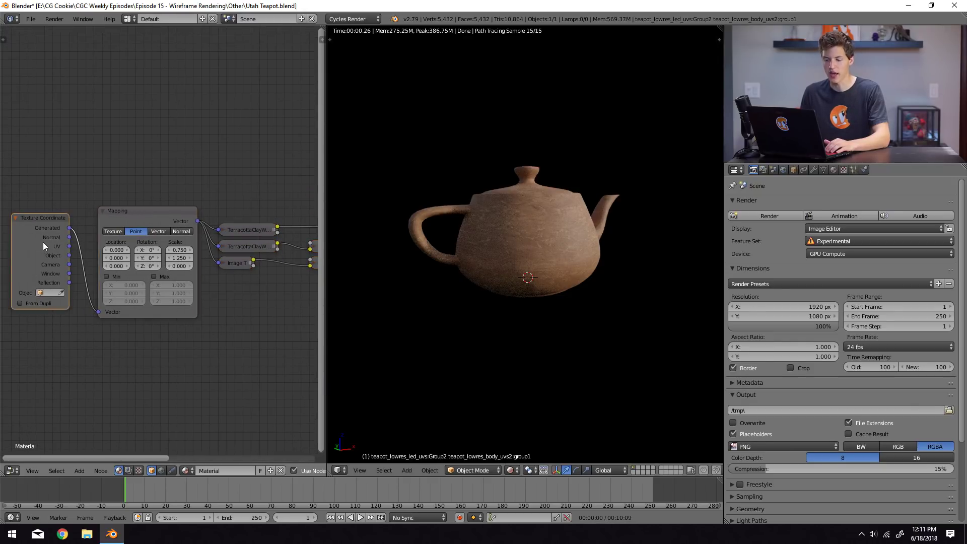
{"action": "middle_click_drag", "start_coordinate": [64, 269], "coordinate": [97, 284]}
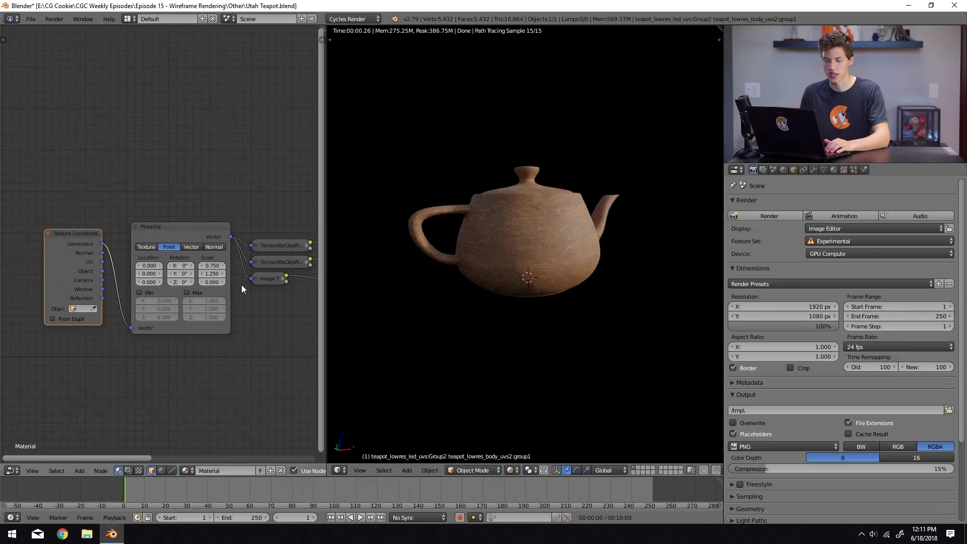
{"action": "scroll", "coordinate": [219, 280], "scroll_direction": "down", "scroll_amount": 2}
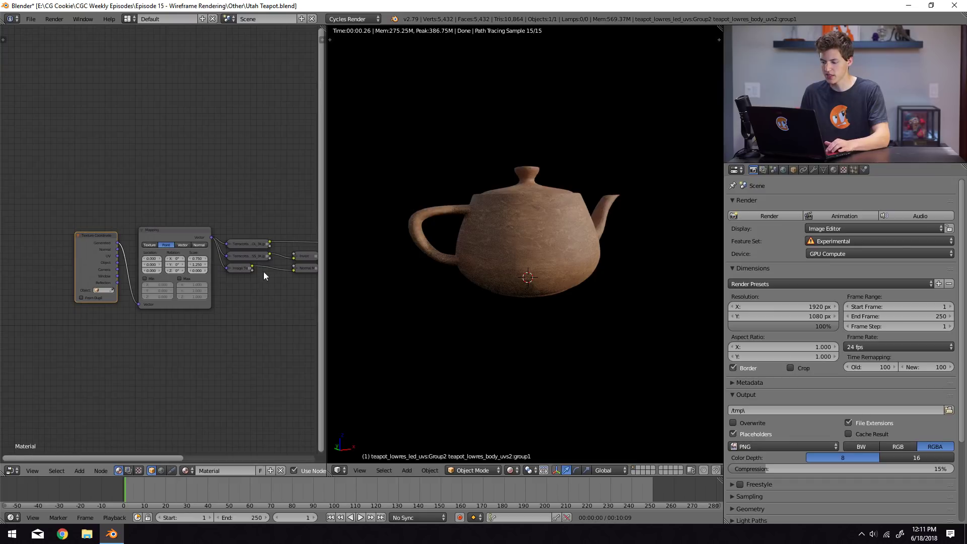
{"action": "scroll", "coordinate": [263, 271], "scroll_direction": "down", "scroll_amount": 1}
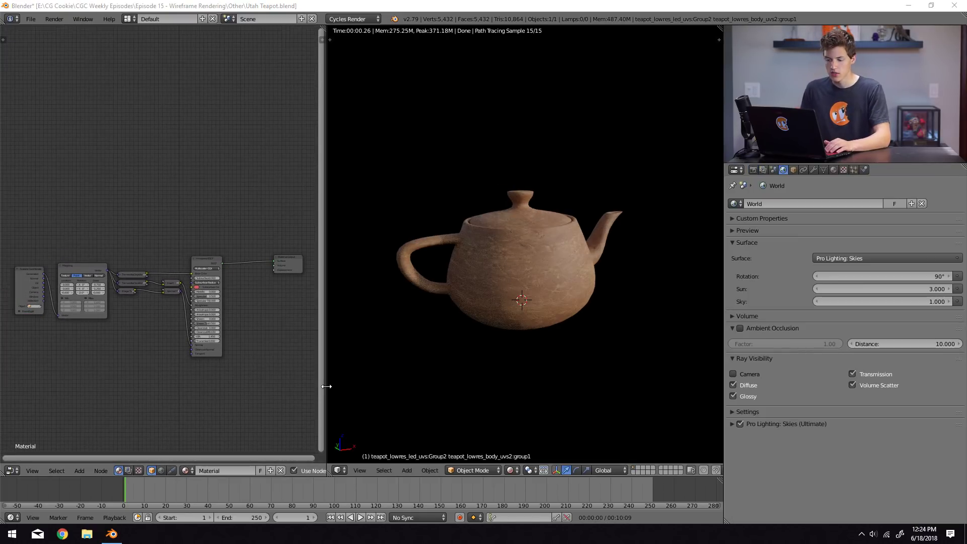
{"action": "left_click_drag", "start_coordinate": [320, 371], "coordinate": [465, 371]}
Add a Wireframe input node above the Principled BSDF.
{"action": "middle_click_drag", "start_coordinate": [369, 356], "coordinate": [320, 287]}
{"action": "scroll", "coordinate": [320, 287], "scroll_direction": "up", "scroll_amount": 4}
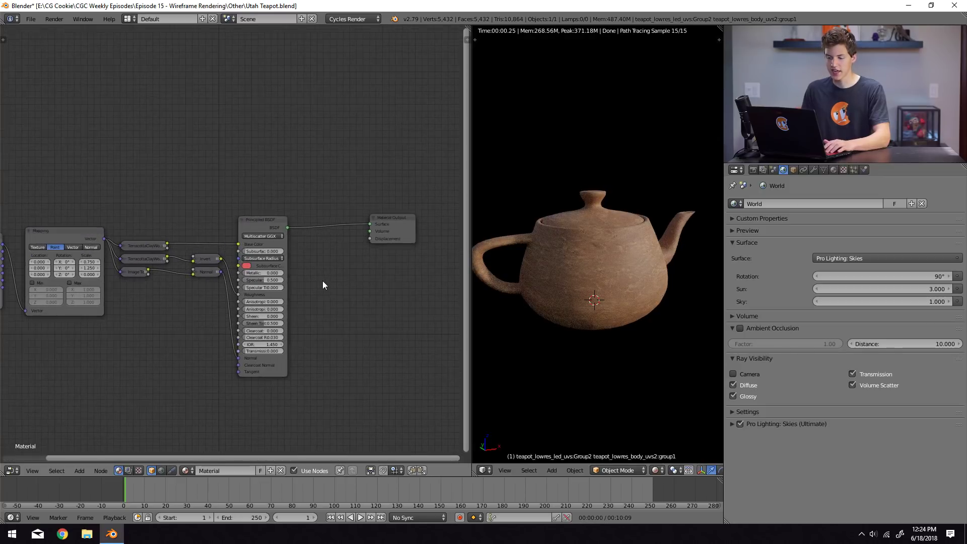
{"action": "key", "text": "shift+a"}
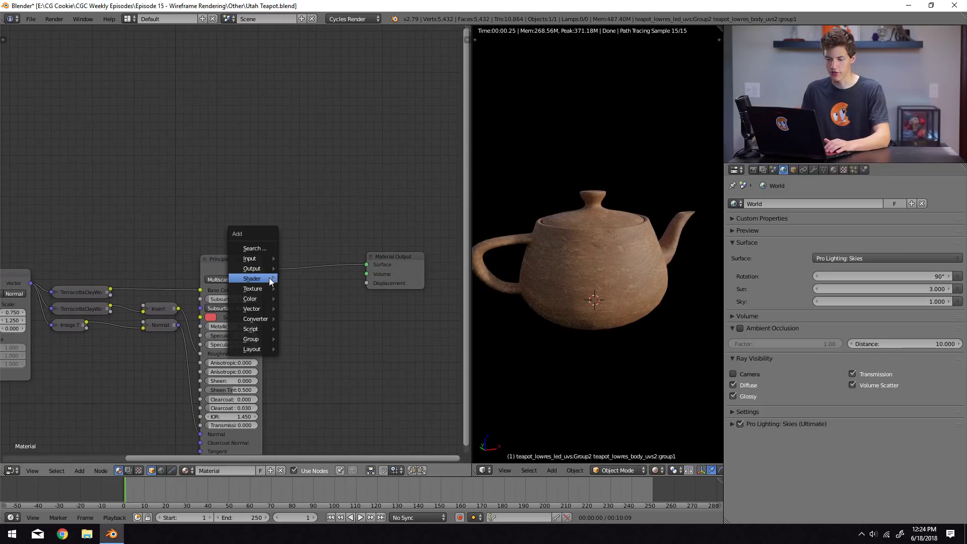
{"action": "mouse_move", "coordinate": [267, 260]}
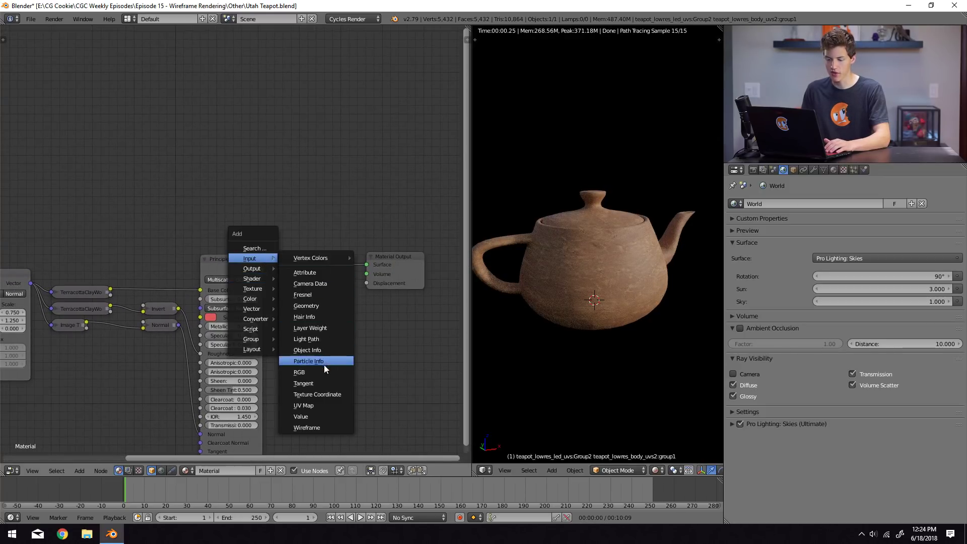
{"action": "left_click", "coordinate": [310, 427]}
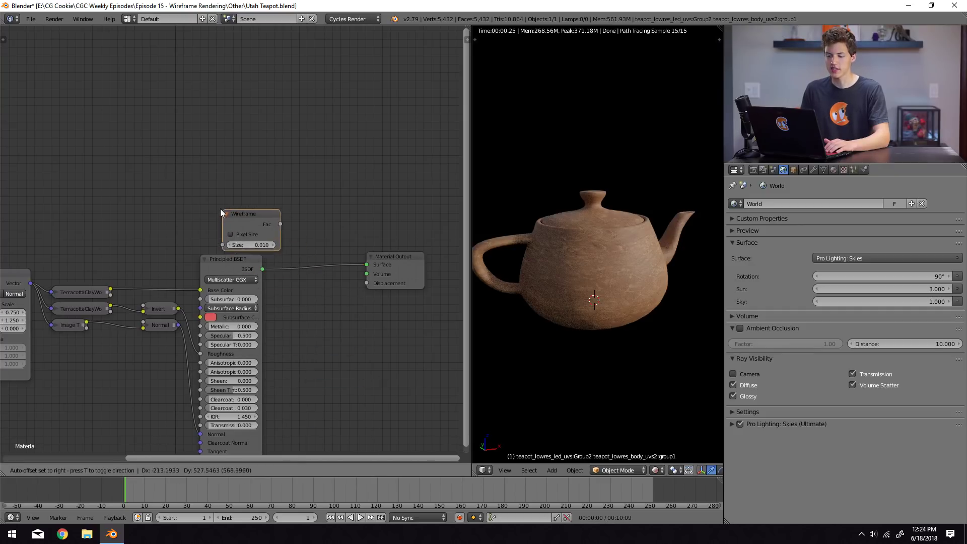
{"action": "left_click", "coordinate": [204, 209]}
Add a Diffuse BSDF shader node beside the Wireframe node.
{"action": "scroll", "coordinate": [272, 247], "scroll_direction": "up", "scroll_amount": 2}
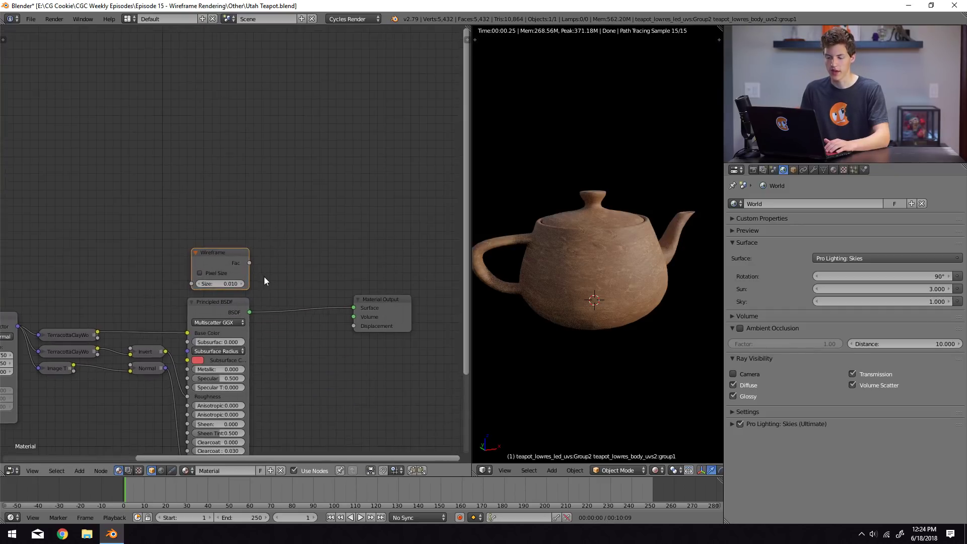
{"action": "key", "text": "shift+a"}
{"action": "mouse_move", "coordinate": [240, 307]}
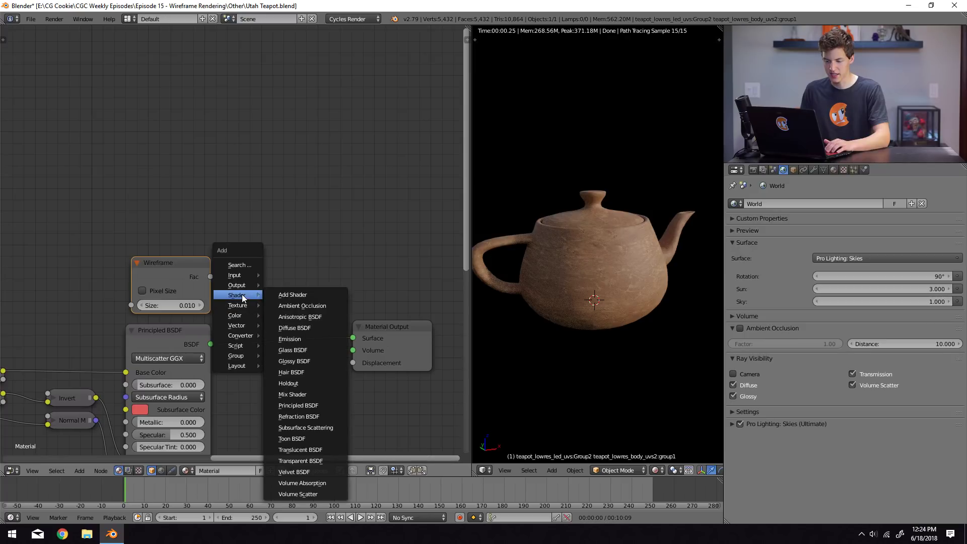
{"action": "left_click", "coordinate": [300, 329]}
{"action": "left_click", "coordinate": [228, 263]}
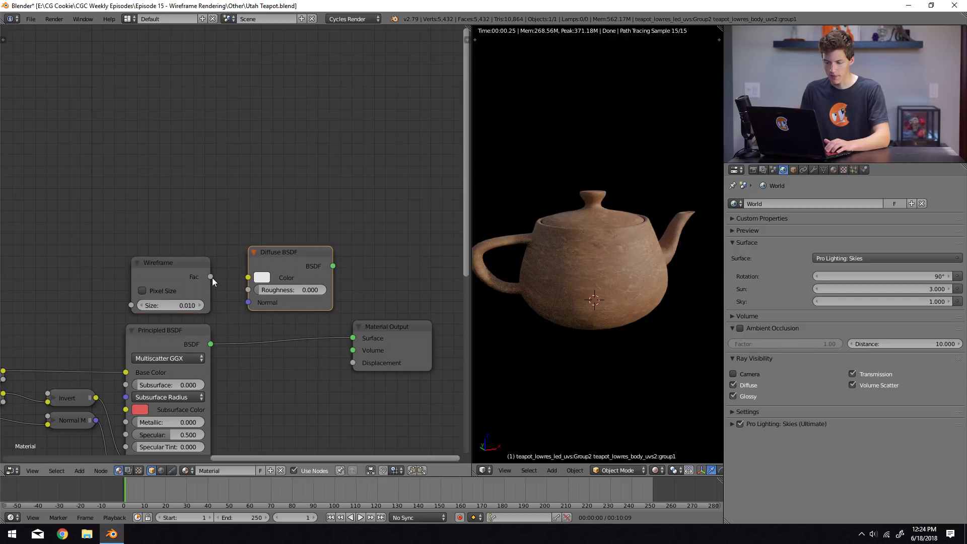
Link Wireframe Fac to Diffuse Color and the Diffuse BSDF to the Material Output Surface.
{"action": "left_click_drag", "start_coordinate": [211, 276], "coordinate": [250, 278]}
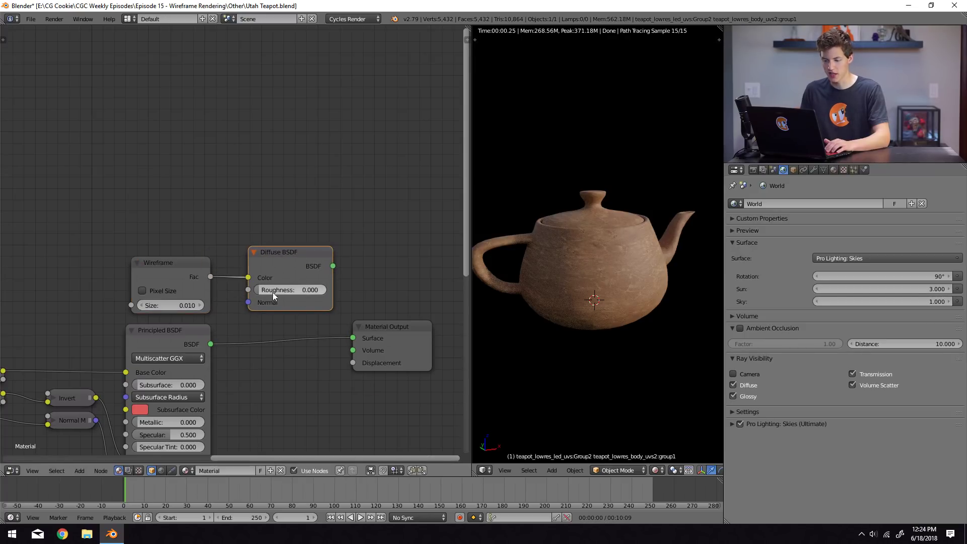
{"action": "left_click_drag", "start_coordinate": [332, 266], "coordinate": [358, 250]}
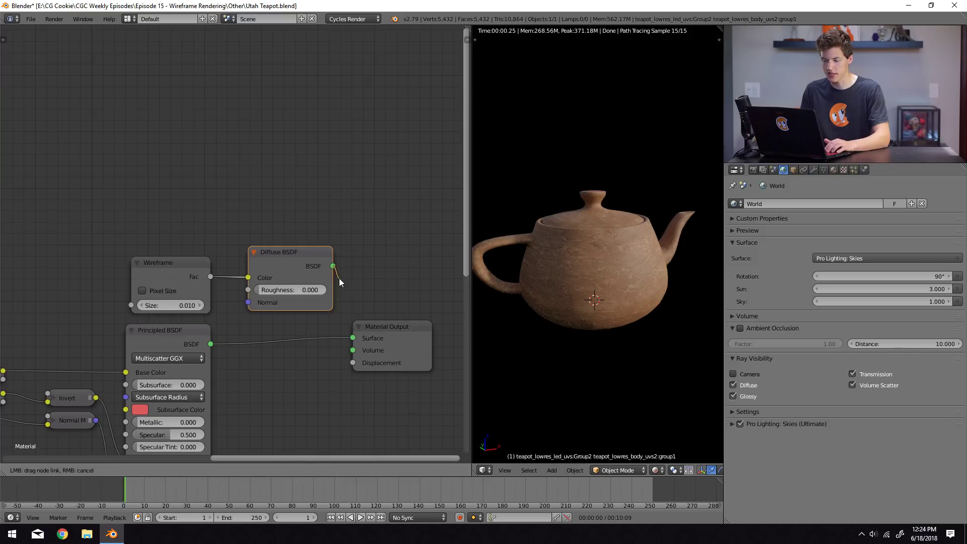
{"action": "left_click_drag", "start_coordinate": [354, 340], "coordinate": [353, 338]}
{"action": "middle_click_drag", "start_coordinate": [313, 371], "coordinate": [286, 382]}
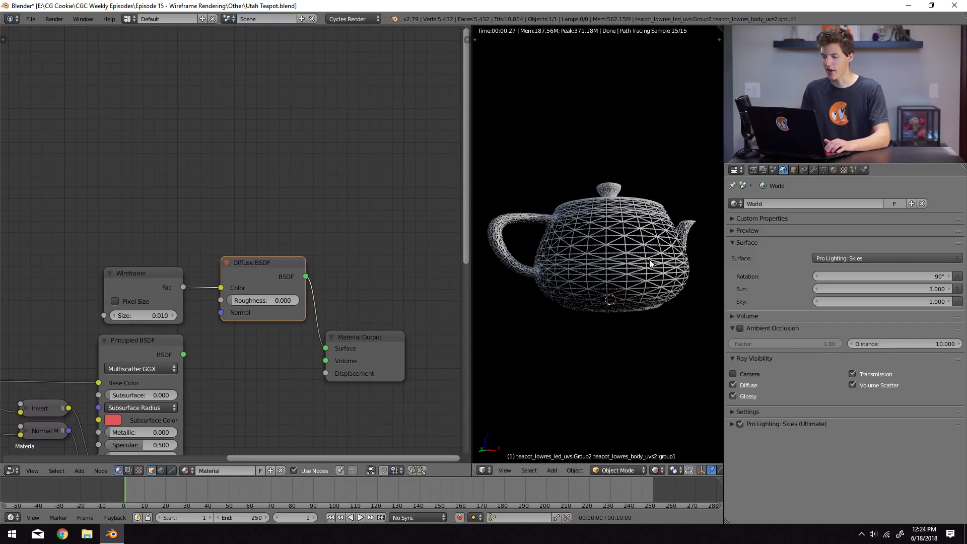
Set the Wireframe node Size to 0.005, then thin it further to 0.003.
{"action": "middle_click_drag", "start_coordinate": [615, 252], "coordinate": [595, 278]}
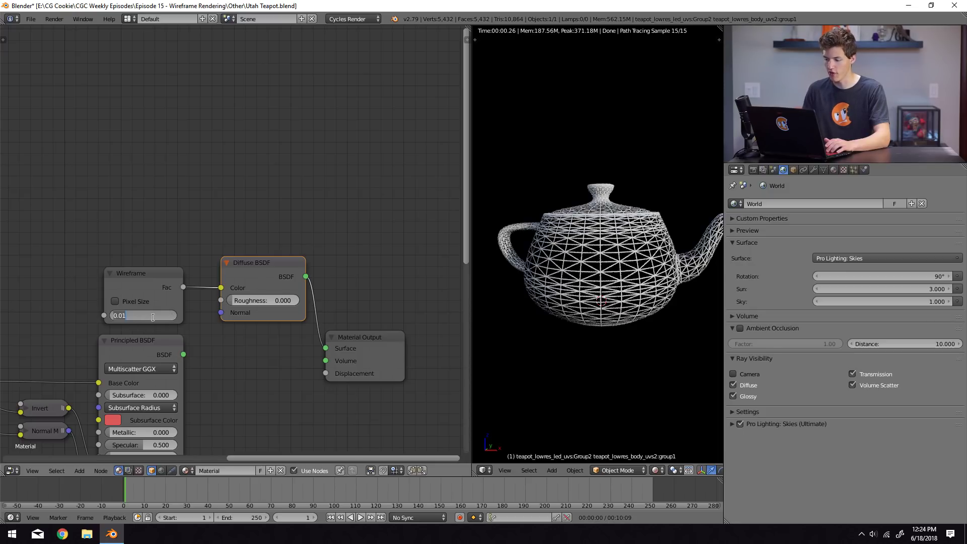
{"action": "type", "text": "05"}
{"action": "key", "text": "Return"}
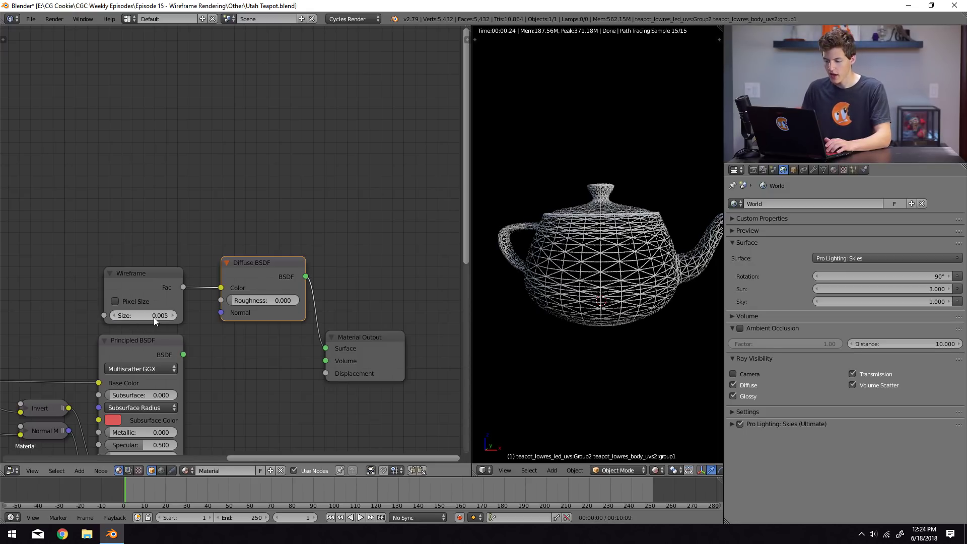
{"action": "left_click", "coordinate": [153, 317]}
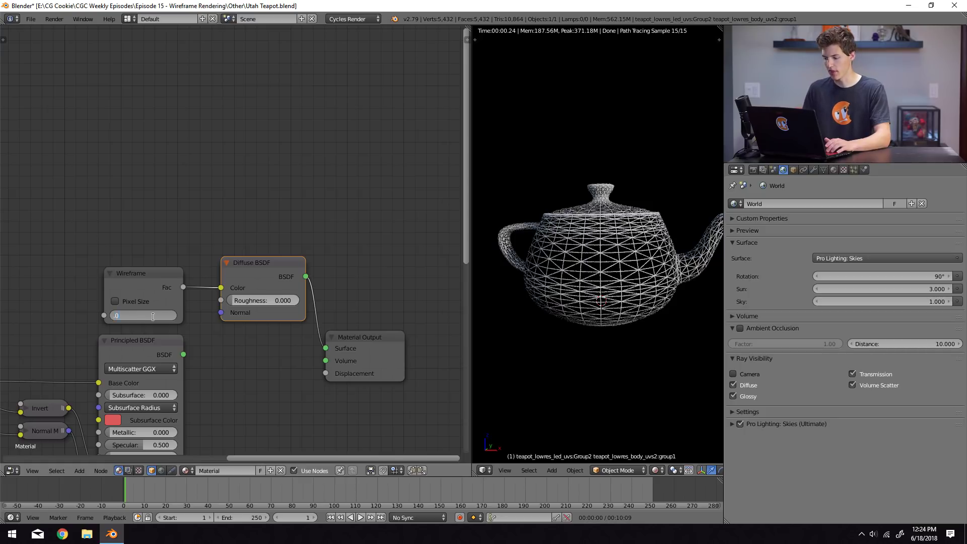
{"action": "type", "text": ".003"}
{"action": "key", "text": "Return"}
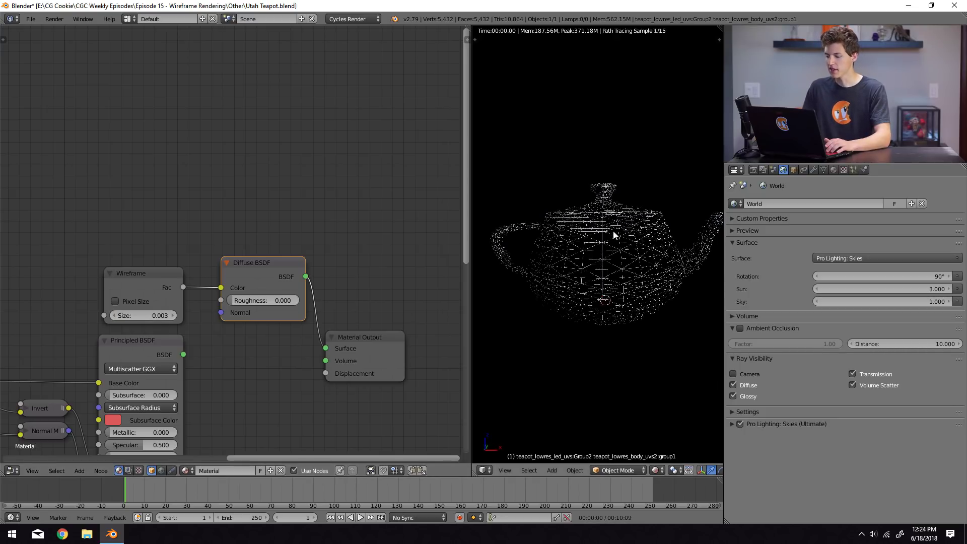
Let the camera see the sky background and orbit to view the teapot against it.
{"action": "middle_click_drag", "start_coordinate": [652, 255], "coordinate": [657, 261]}
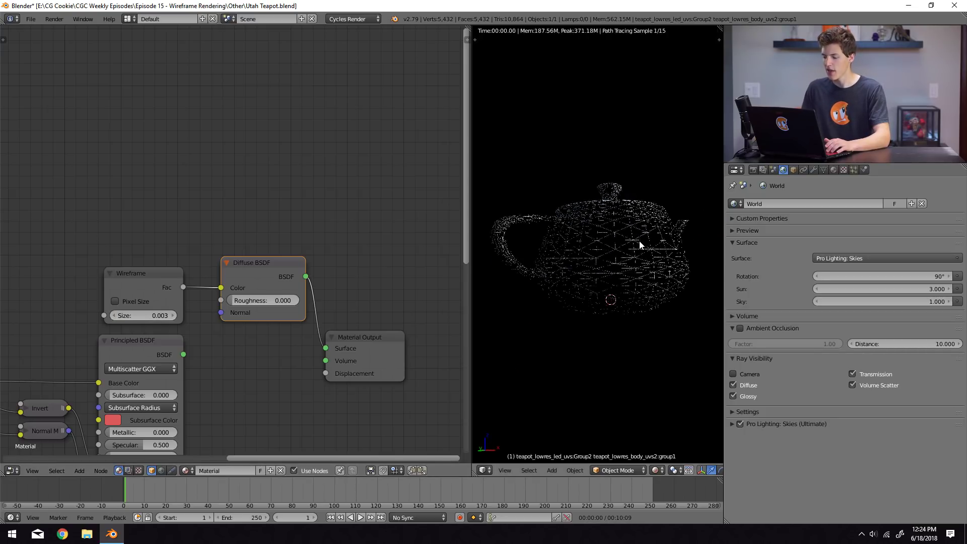
{"action": "scroll", "coordinate": [637, 247], "scroll_direction": "down", "scroll_amount": 2}
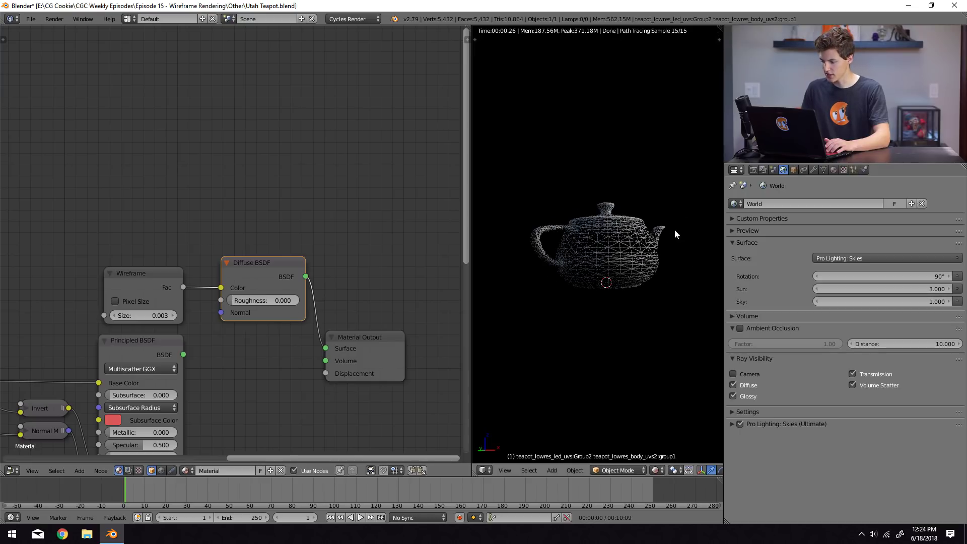
{"action": "middle_click_drag", "start_coordinate": [633, 328], "coordinate": [656, 284]}
{"action": "left_click", "coordinate": [745, 376]}
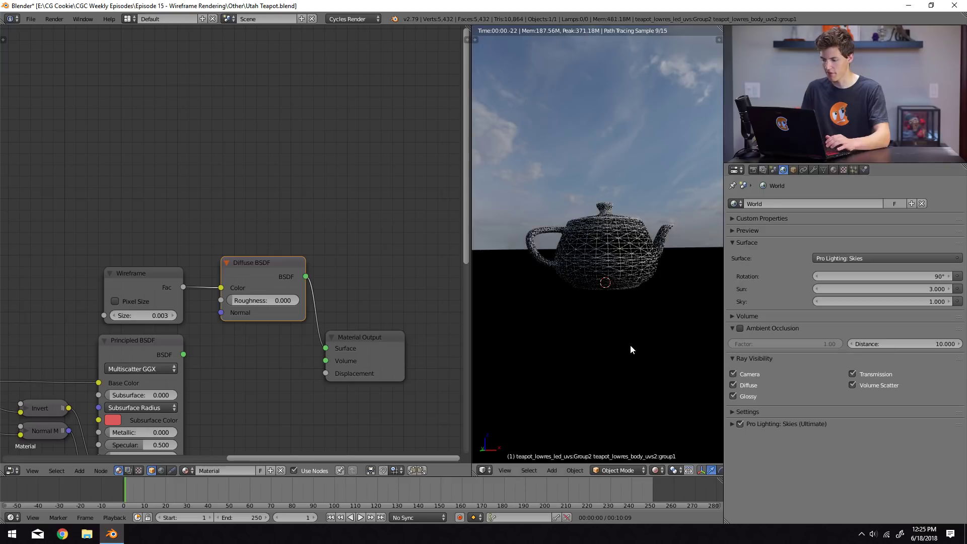
{"action": "scroll", "coordinate": [643, 288], "scroll_direction": "up", "scroll_amount": 3}
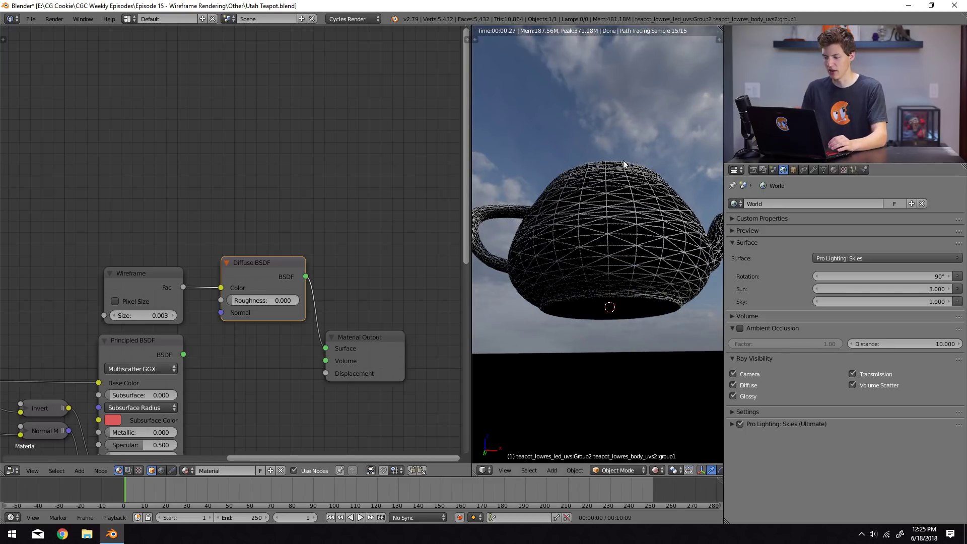
{"action": "middle_click_drag", "start_coordinate": [614, 252], "coordinate": [566, 262]}
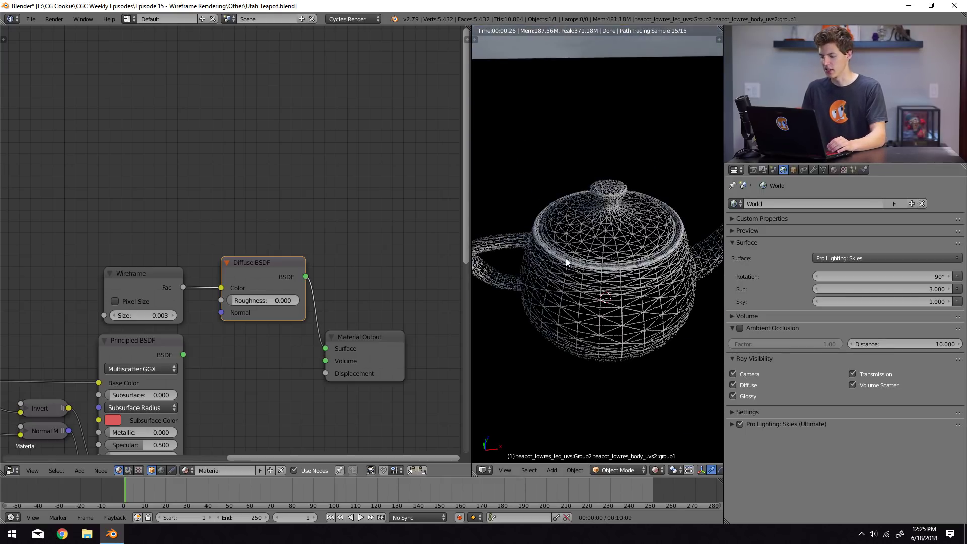
{"action": "middle_click_drag", "start_coordinate": [648, 237], "coordinate": [606, 195]}
{"action": "scroll", "coordinate": [612, 263], "scroll_direction": "down", "scroll_amount": 3}
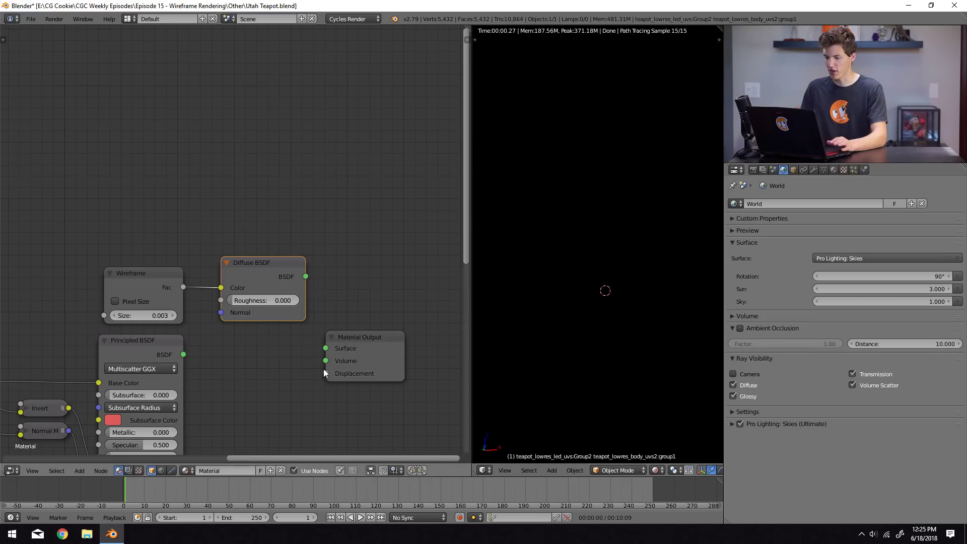
Unlink Wireframe from the Diffuse colour and rearrange the Diffuse BSDF and Wireframe nodes.
{"action": "left_click_drag", "start_coordinate": [262, 260], "coordinate": [271, 217]}
{"action": "left_click_drag", "start_coordinate": [229, 244], "coordinate": [205, 265]}
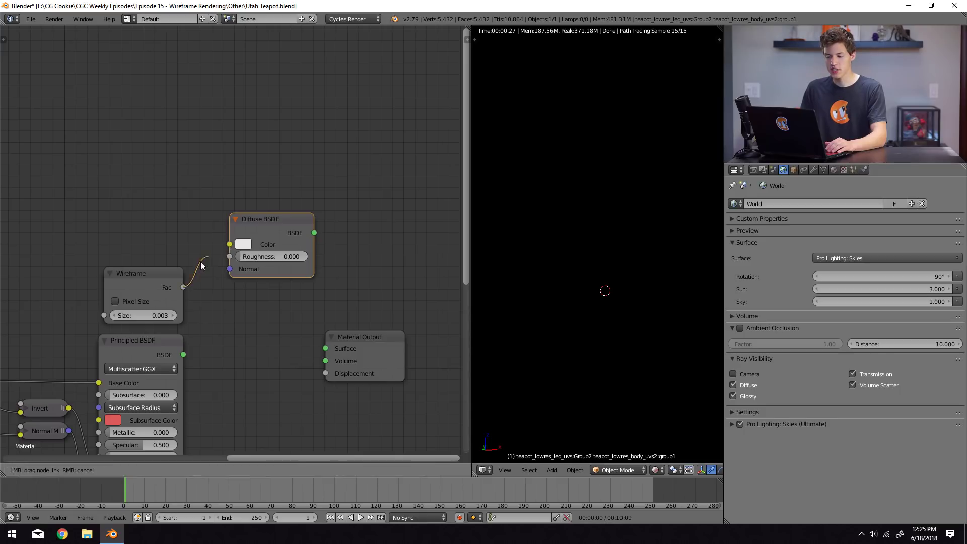
{"action": "left_click_drag", "start_coordinate": [138, 280], "coordinate": [36, 223]}
{"action": "left_click_drag", "start_coordinate": [280, 226], "coordinate": [176, 227]}
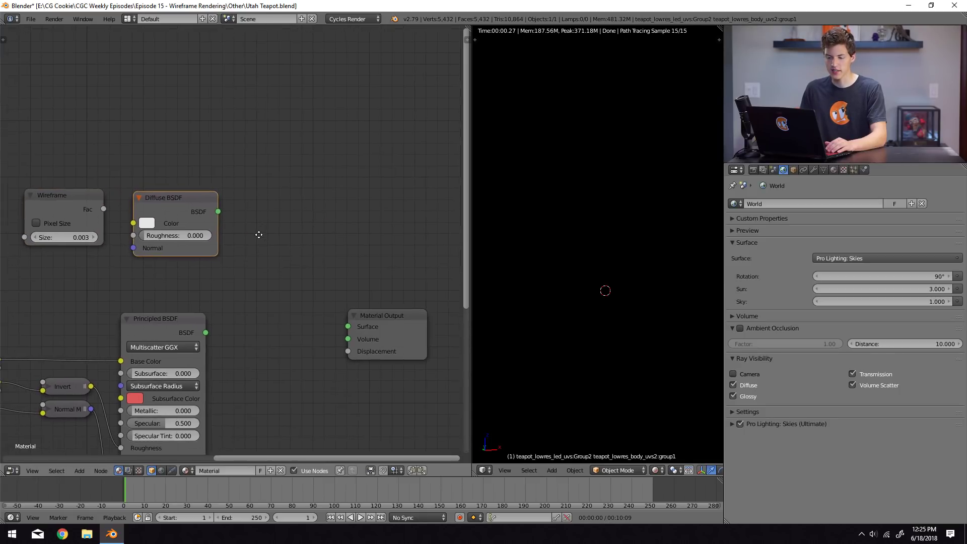
{"action": "scroll", "coordinate": [305, 300], "scroll_direction": "down", "scroll_amount": 1}
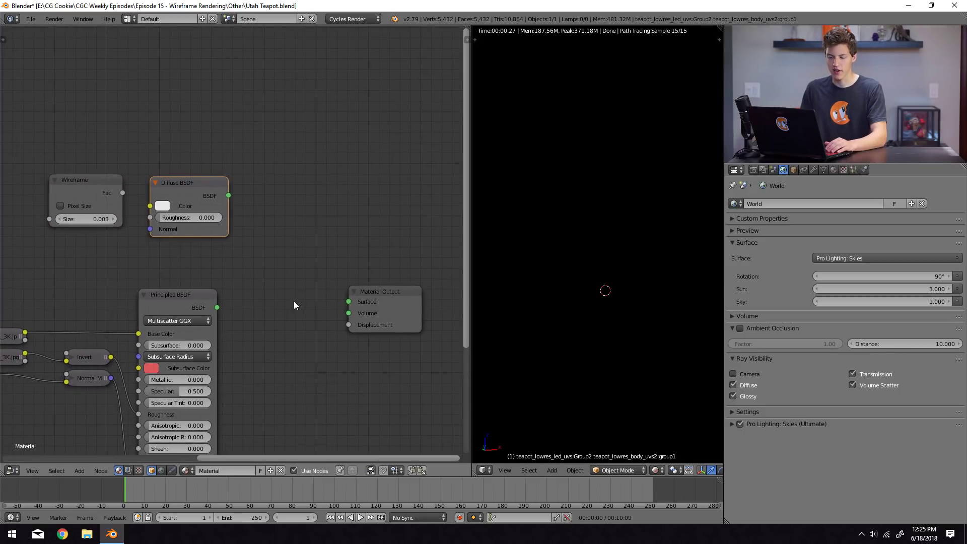
{"action": "middle_click_drag", "start_coordinate": [294, 302], "coordinate": [299, 280]}
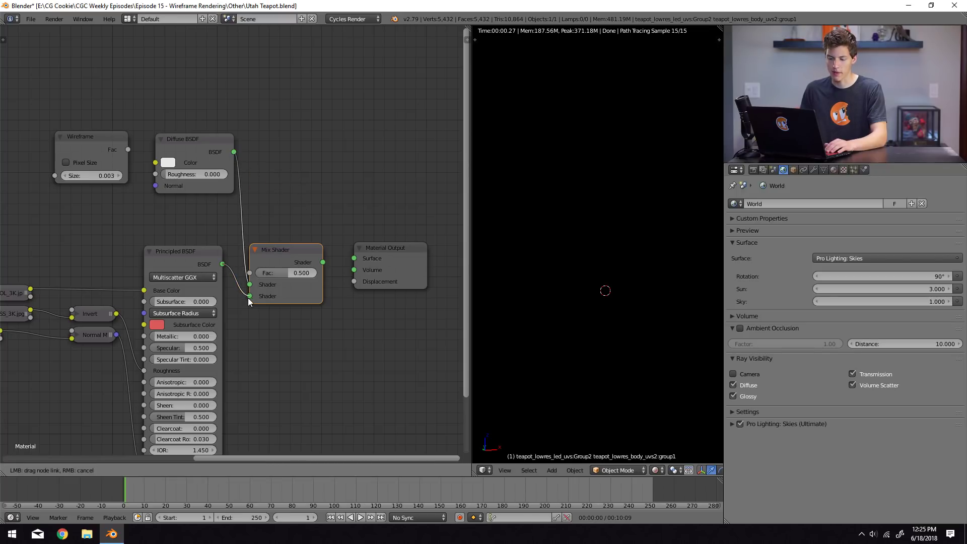
Plug the Principled BSDF into the Mix Shader and drive its Fac with Wireframe Fac.
{"action": "left_click_drag", "start_coordinate": [248, 298], "coordinate": [249, 296]}
{"action": "left_click_drag", "start_coordinate": [210, 143], "coordinate": [200, 189]}
{"action": "left_click_drag", "start_coordinate": [101, 152], "coordinate": [193, 142]}
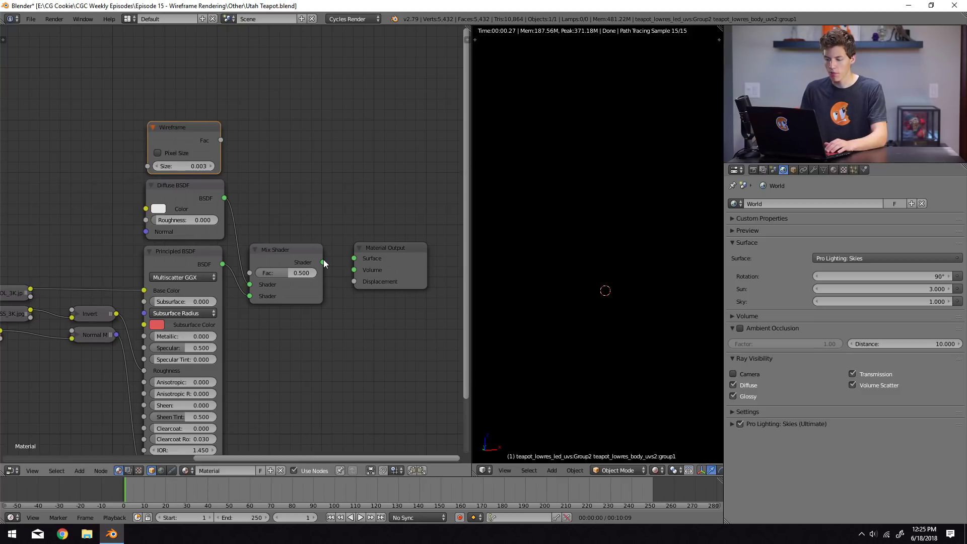
{"action": "middle_click_drag", "start_coordinate": [608, 290], "coordinate": [607, 326]}
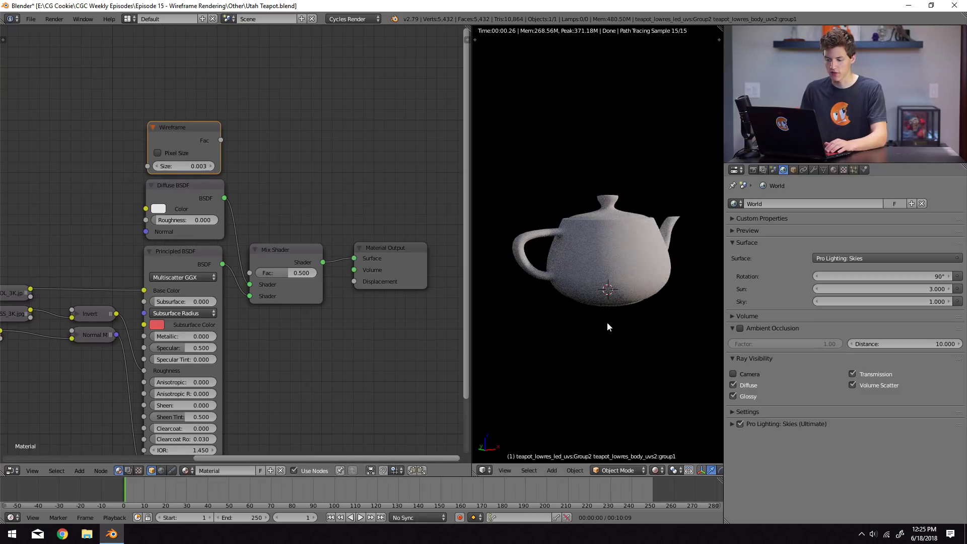
{"action": "left_click_drag", "start_coordinate": [220, 140], "coordinate": [255, 224]}
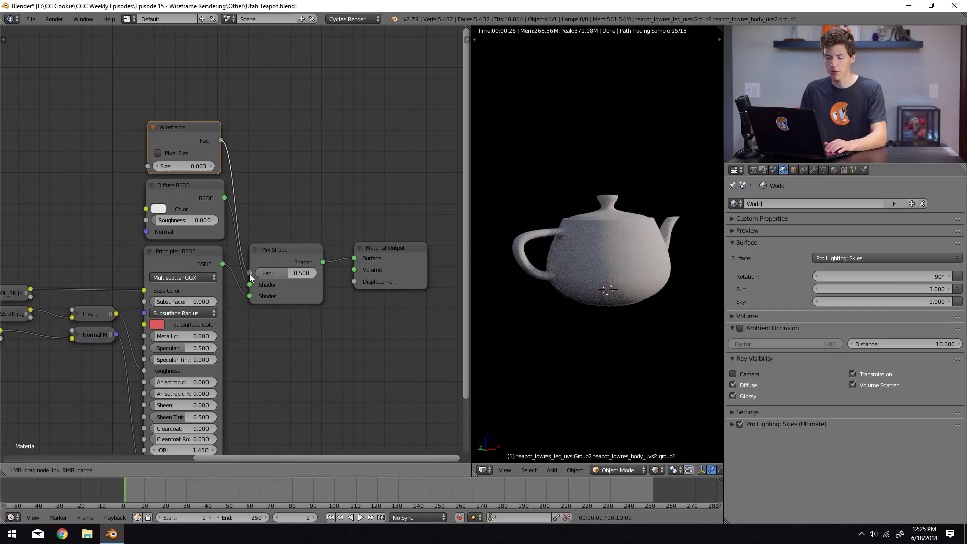
{"action": "left_click_drag", "start_coordinate": [250, 274], "coordinate": [249, 273]}
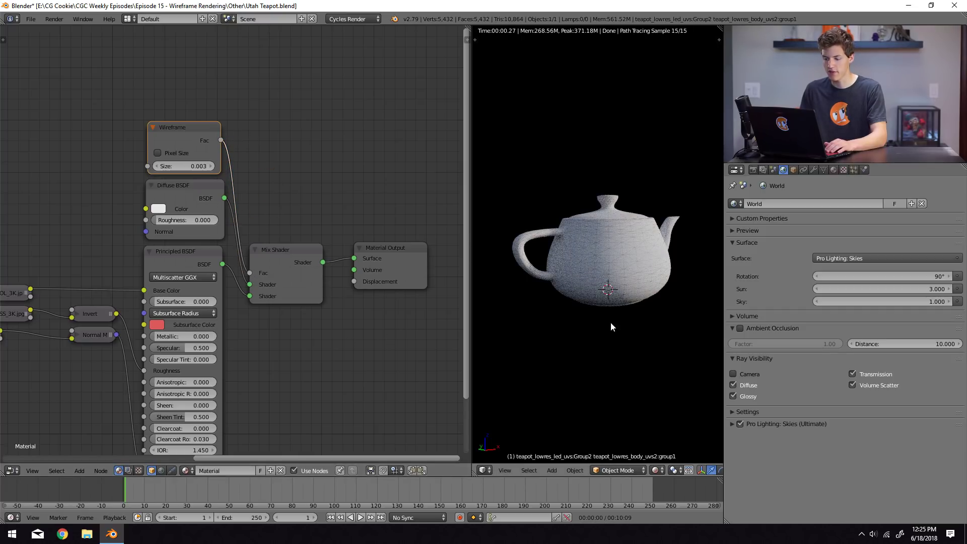
Move the Diffuse BSDF to the other Mix Shader input and check the render.
{"action": "scroll", "coordinate": [639, 298], "scroll_direction": "up", "scroll_amount": 6}
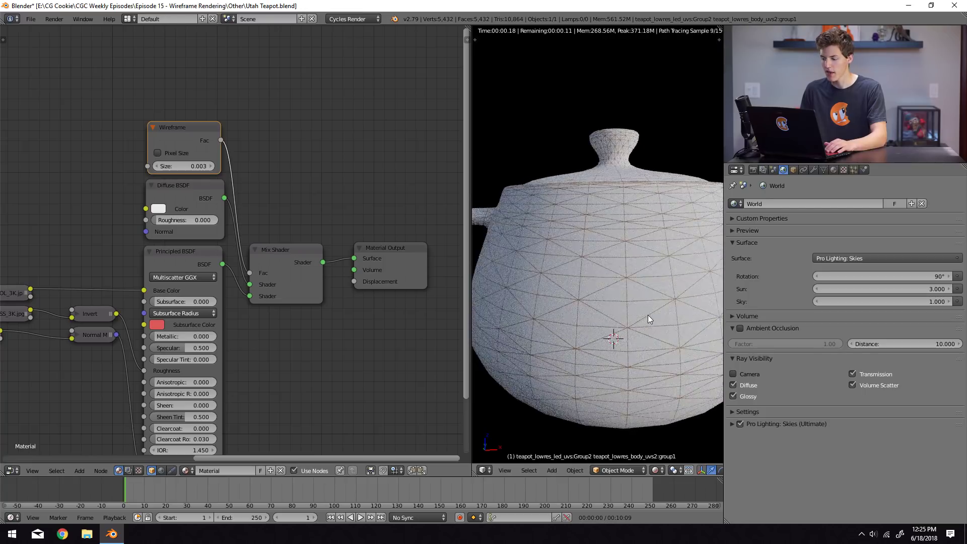
{"action": "middle_click_drag", "start_coordinate": [648, 319], "coordinate": [603, 200]}
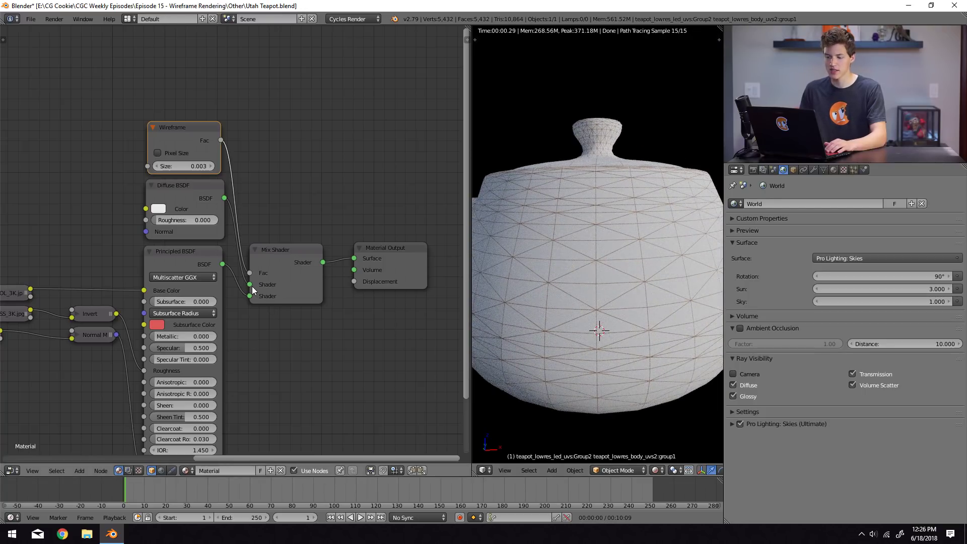
{"action": "left_click_drag", "start_coordinate": [250, 284], "coordinate": [249, 298]}
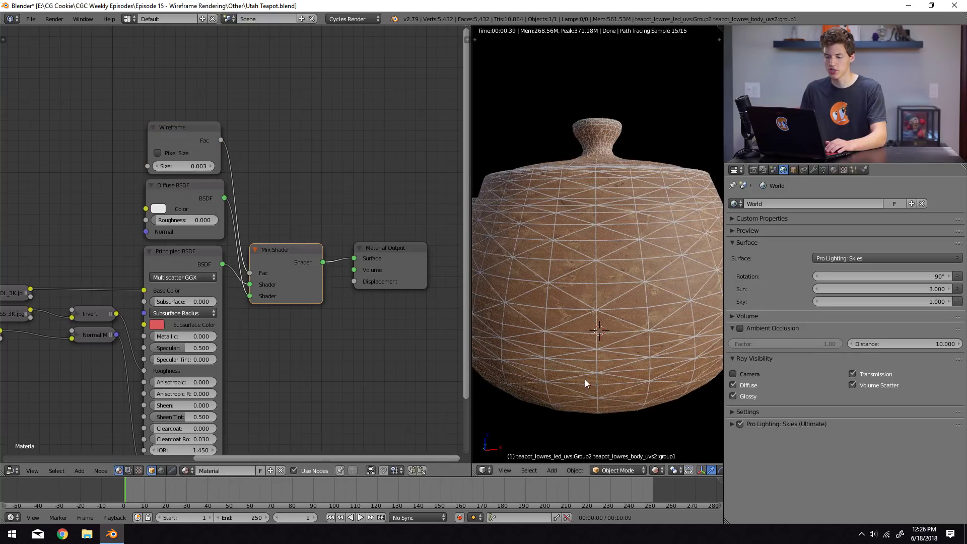
{"action": "scroll", "coordinate": [585, 381], "scroll_direction": "down", "scroll_amount": 3}
{"action": "mouse_move", "coordinate": [664, 324]}
{"action": "middle_mouse_down"}
{"action": "mouse_move", "coordinate": [585, 329]}
{"action": "mouse_move", "coordinate": [596, 276]}
{"action": "mouse_move", "coordinate": [633, 252]}
{"action": "mouse_move", "coordinate": [655, 330]}
{"action": "middle_mouse_up"}
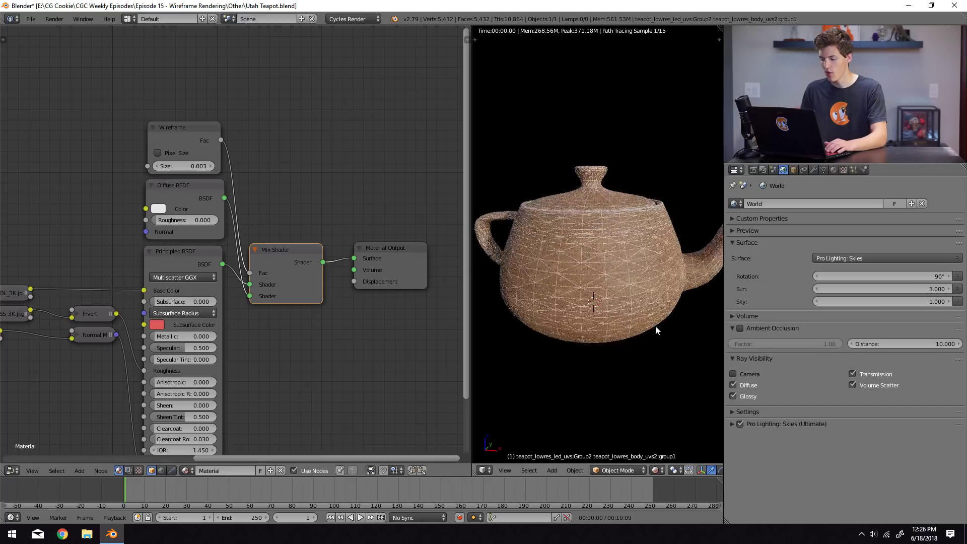
Shift the Mix Shader and Material Output nodes right and recentre the node tree.
{"action": "middle_click_drag", "start_coordinate": [414, 335], "coordinate": [394, 334]}
{"action": "left_click_drag", "start_coordinate": [375, 281], "coordinate": [425, 277]}
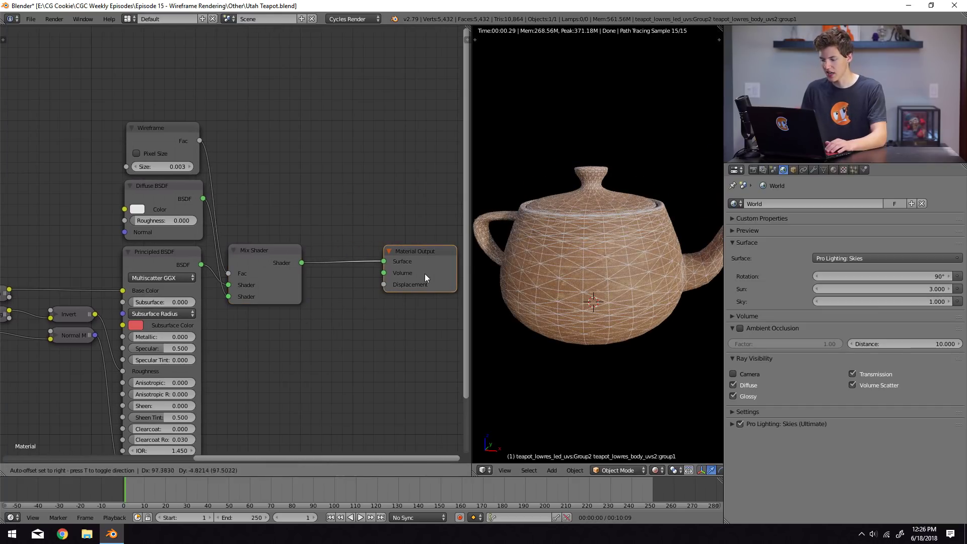
{"action": "left_click_drag", "start_coordinate": [274, 271], "coordinate": [332, 265]}
{"action": "middle_click_drag", "start_coordinate": [160, 215], "coordinate": [219, 240]}
{"action": "left_click", "coordinate": [196, 234]}
Adjust the Diffuse BSDF colour in the colour picker and confirm it.
{"action": "mouse_move", "coordinate": [231, 128]}
{"action": "left_mouse_down"}
{"action": "mouse_move", "coordinate": [261, 123]}
{"action": "mouse_move", "coordinate": [242, 86]}
{"action": "left_mouse_up"}
{"action": "key", "text": "Return"}
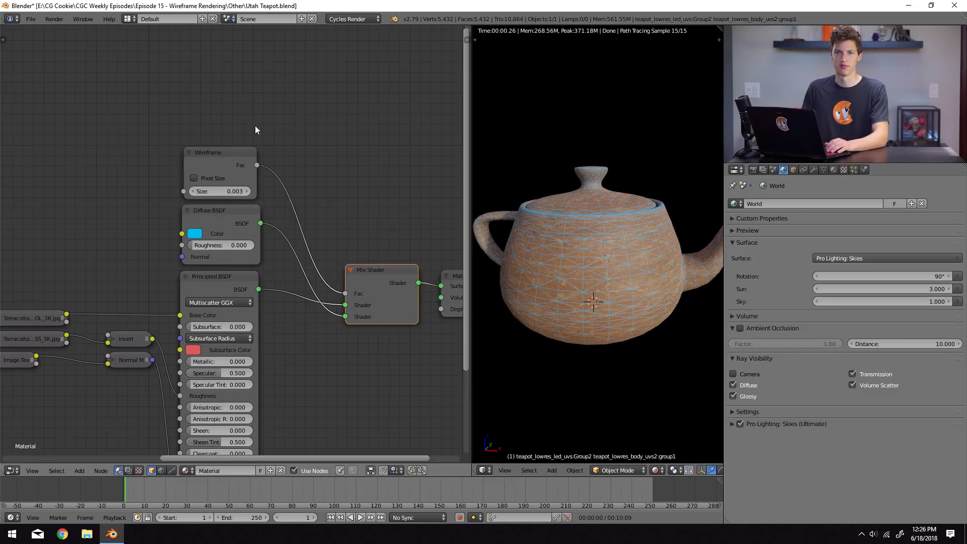
{"action": "left_click", "coordinate": [194, 233]}
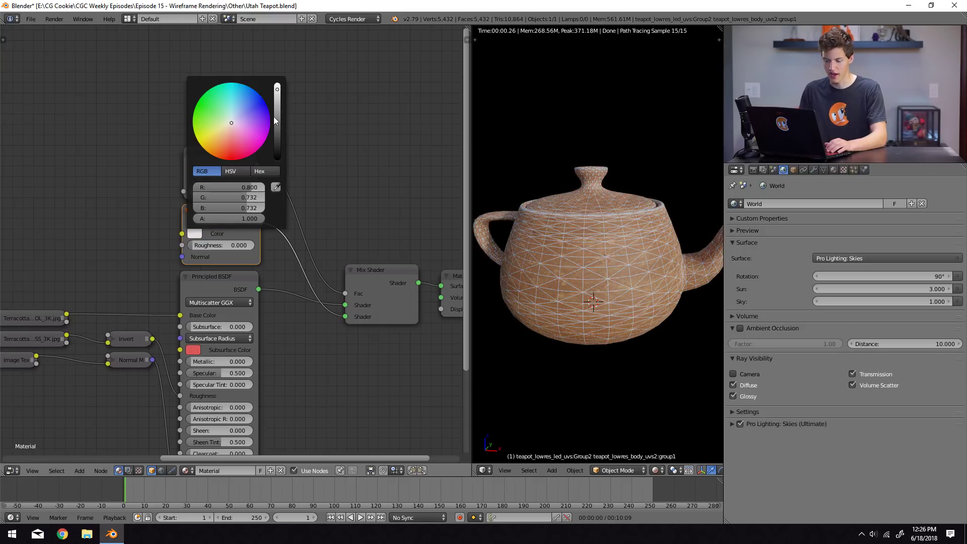
{"action": "left_click_drag", "start_coordinate": [276, 117], "coordinate": [278, 137]}
{"action": "key", "text": "Return"}
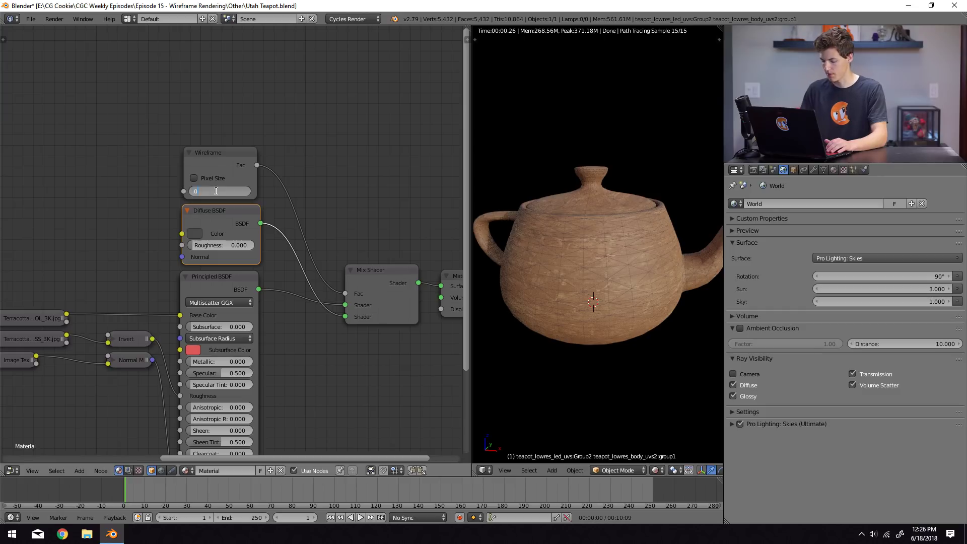
Set the Wireframe node Size to 0.010 for thicker wire lines.
{"action": "type", "text": "1"}
{"action": "key", "text": "Return"}
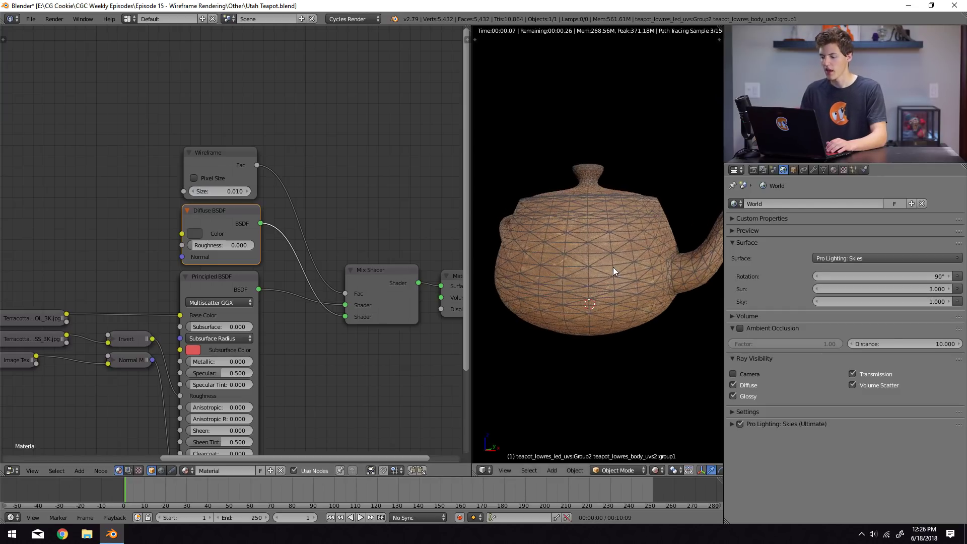
{"action": "scroll", "coordinate": [612, 267], "scroll_direction": "up", "scroll_amount": 5}
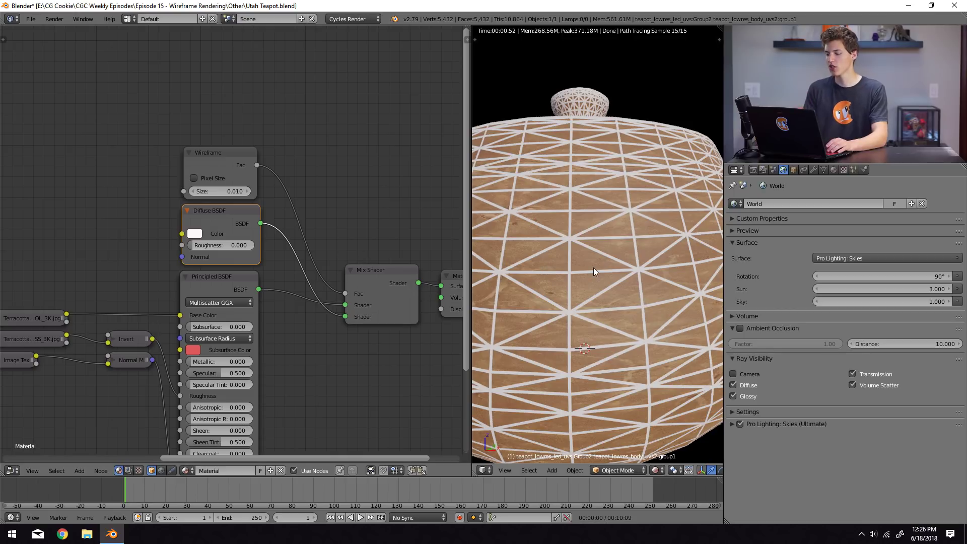
{"action": "scroll", "coordinate": [596, 273], "scroll_direction": "down", "scroll_amount": 5}
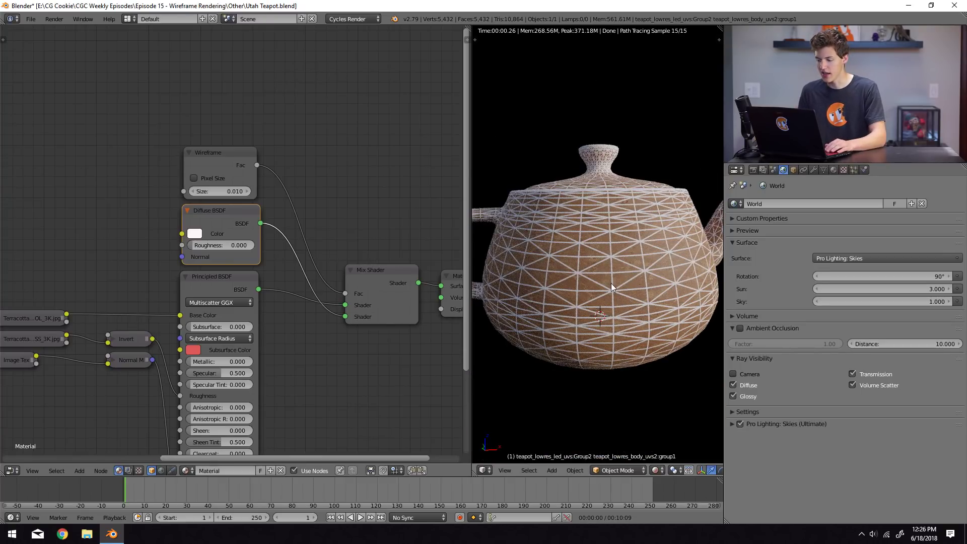
Inspect the deselected teapot mesh in Wireframe shading, then return to Rendered shading.
{"action": "key", "text": "z"}
{"action": "key", "text": "a"}
{"action": "scroll", "coordinate": [650, 327], "scroll_direction": "up", "scroll_amount": 3}
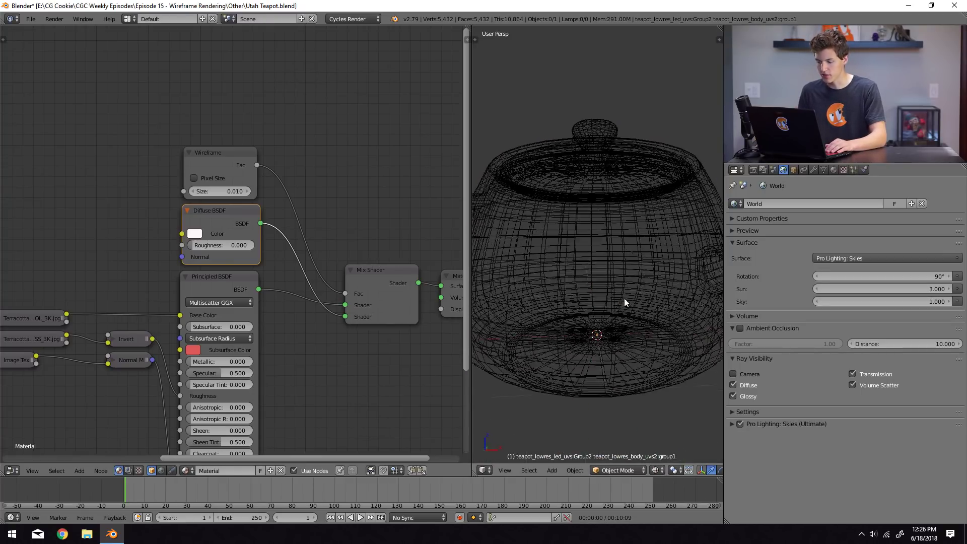
{"action": "mouse_move", "coordinate": [650, 328]}
{"action": "middle_mouse_down"}
{"action": "mouse_move", "coordinate": [666, 317]}
{"action": "mouse_move", "coordinate": [655, 339]}
{"action": "middle_mouse_up"}
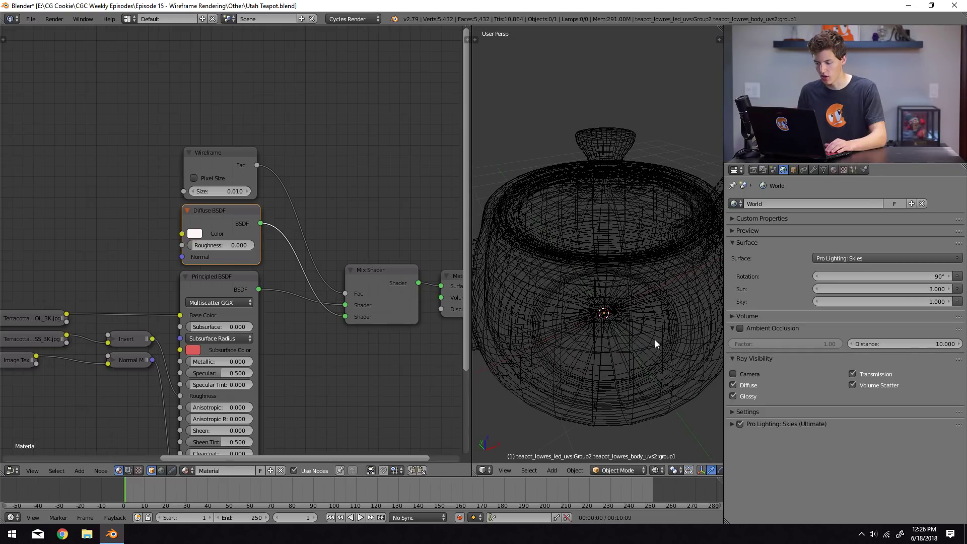
{"action": "middle_click_drag", "start_coordinate": [655, 339], "coordinate": [645, 319]}
{"action": "key", "text": "shift+z"}
{"action": "middle_click_drag", "start_coordinate": [646, 382], "coordinate": [643, 345]}
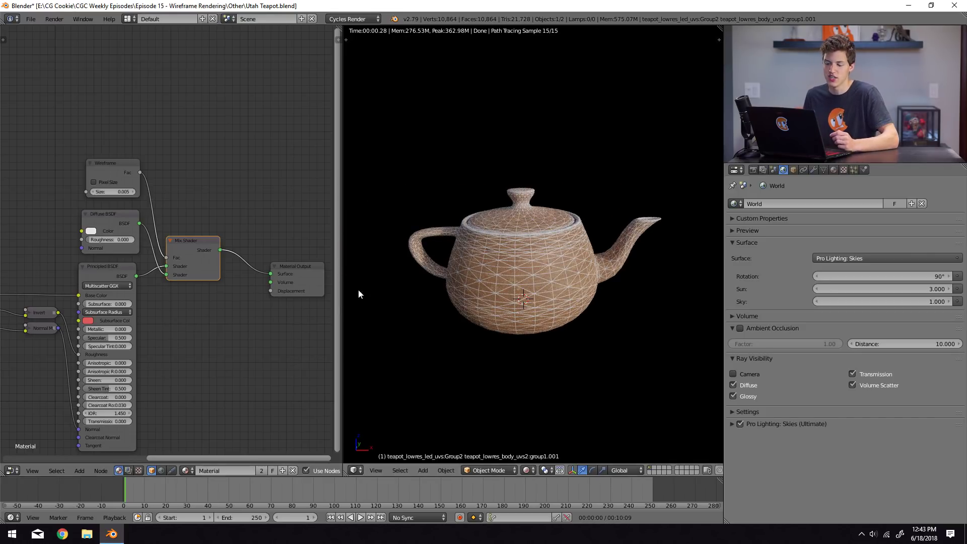
{"action": "scroll", "coordinate": [202, 284], "scroll_direction": "up", "scroll_amount": 2}
Delete the Mix Shader, Diffuse BSDF and Wireframe nodes, then merge the node editor away.
{"action": "left_click", "coordinate": [81, 261], "text": "ctrl+shift"}
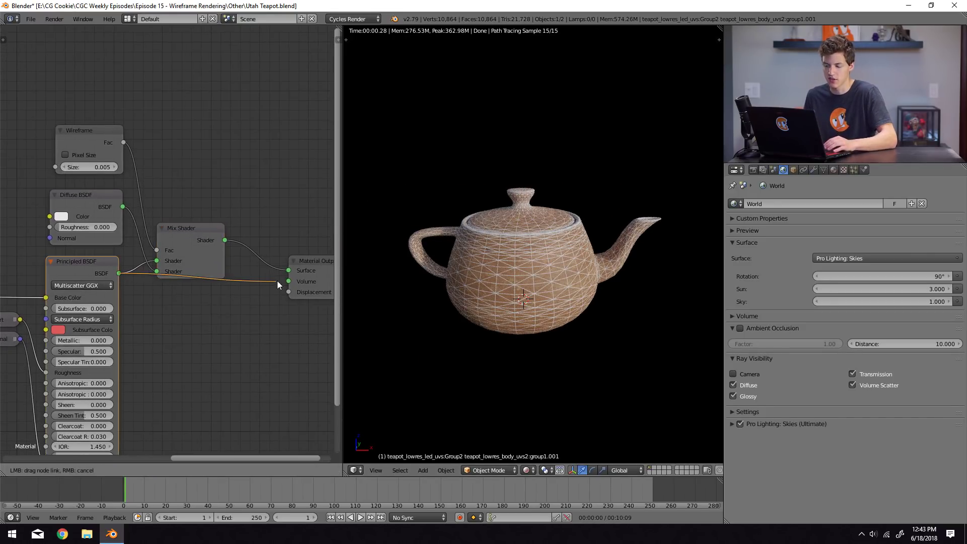
{"action": "right_click", "coordinate": [222, 251]}
{"action": "key", "text": "x"}
{"action": "right_click", "coordinate": [86, 216]}
{"action": "key", "text": "x"}
{"action": "right_click", "coordinate": [108, 134]}
{"action": "key", "text": "x"}
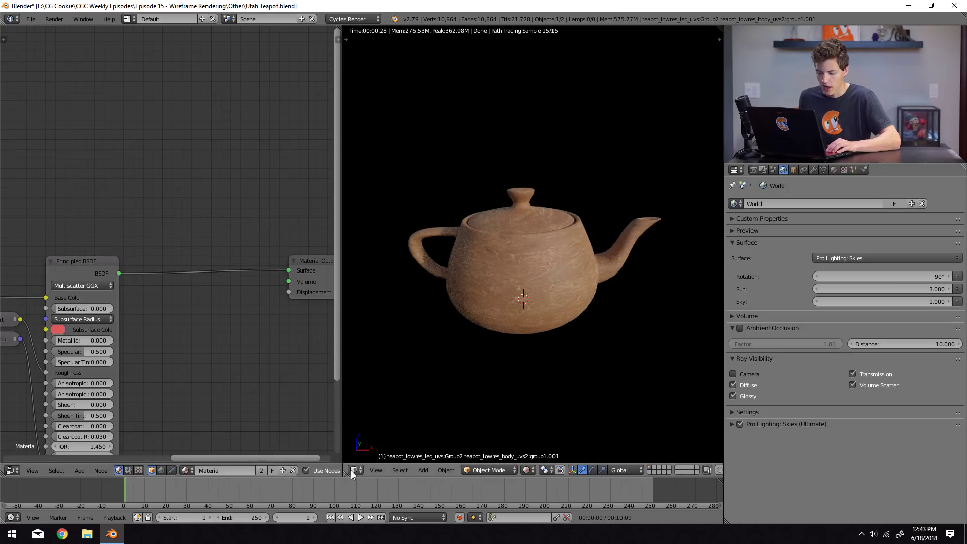
{"action": "left_click_drag", "start_coordinate": [345, 471], "coordinate": [226, 403]}
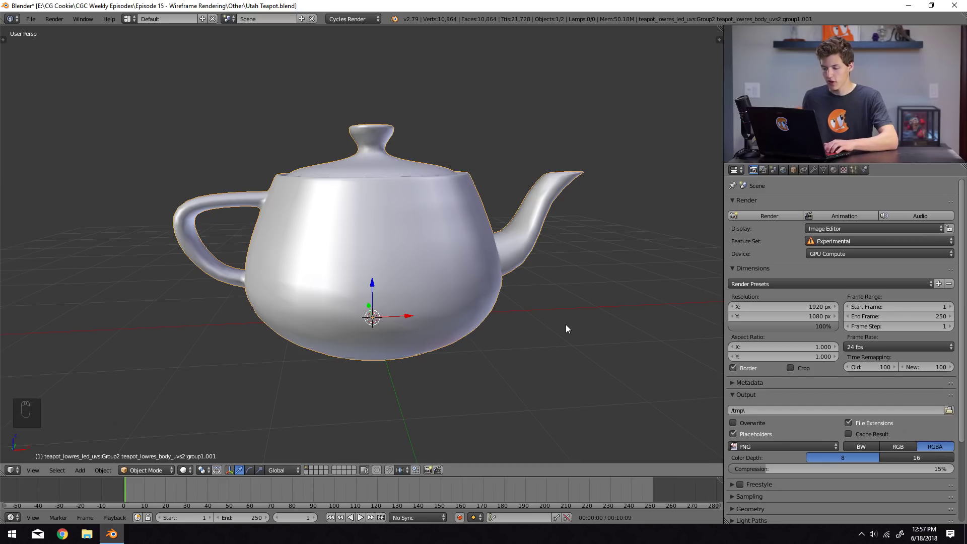
Duplicate the teapot in place, undoing a trial move of the copy.
{"action": "key", "text": "shift+d"}
{"action": "right_click", "coordinate": [566, 324]}
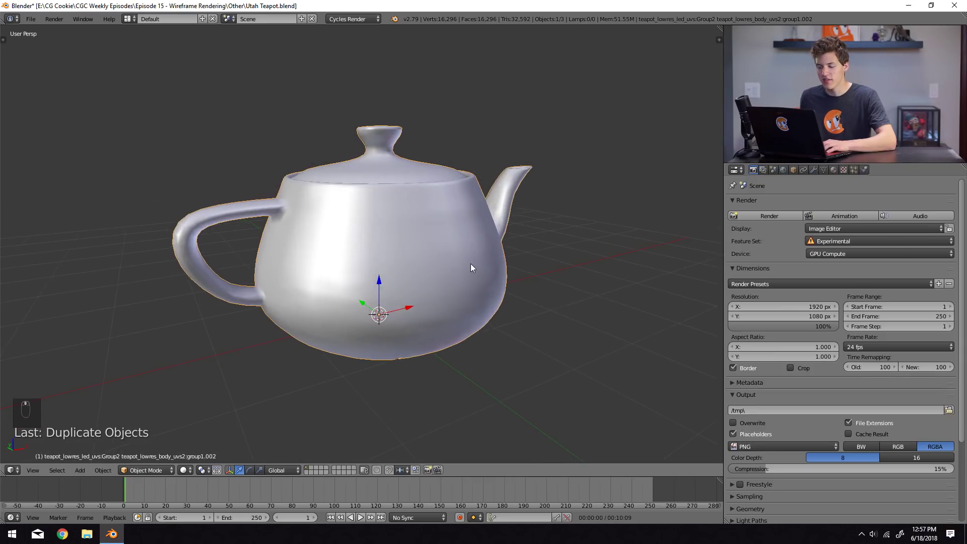
{"action": "key", "text": "g"}
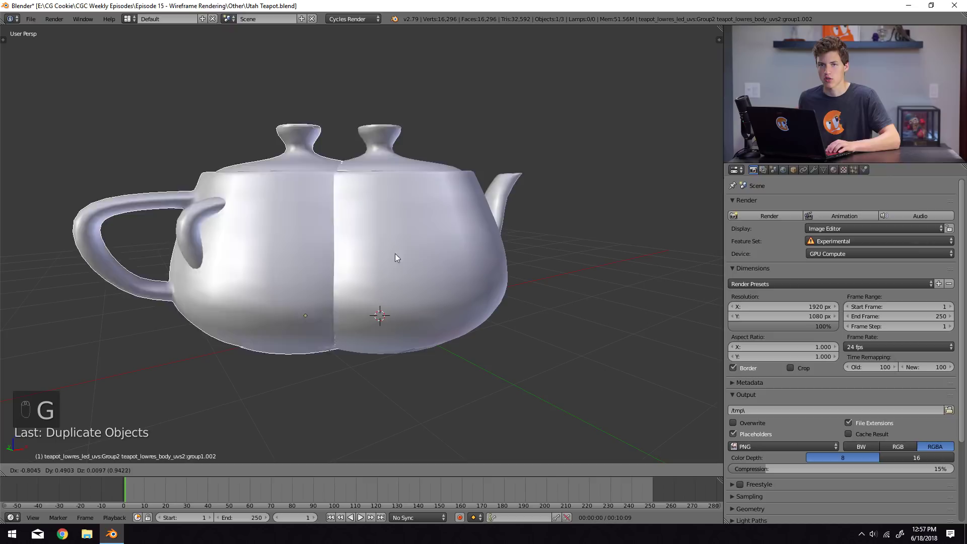
{"action": "left_click", "coordinate": [534, 267]}
{"action": "key", "text": "ctrl+z"}
{"action": "mouse_move", "coordinate": [503, 286]}
{"action": "middle_mouse_down"}
{"action": "mouse_move", "coordinate": [455, 283]}
{"action": "mouse_move", "coordinate": [507, 285]}
{"action": "middle_mouse_up"}
{"action": "key", "text": "z"}
{"action": "key", "text": "z"}
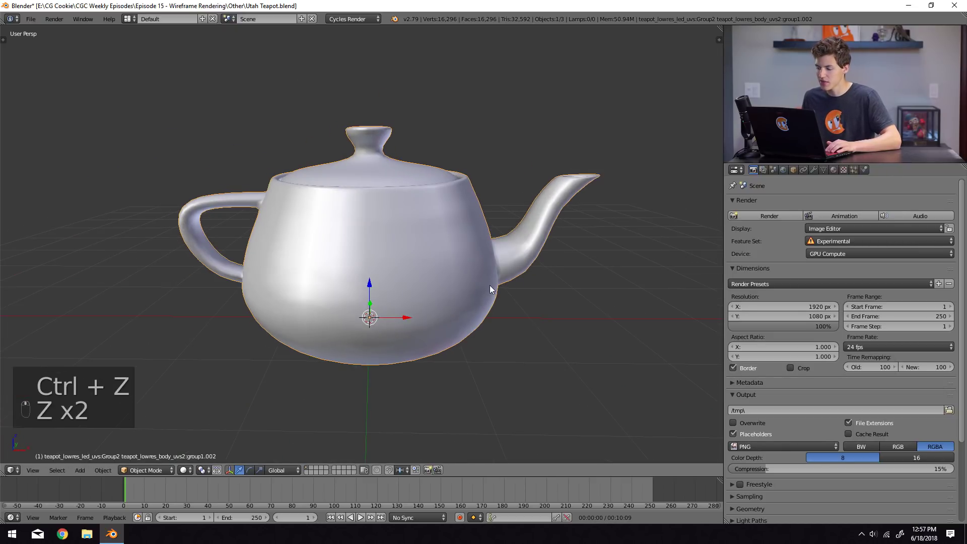
Replace the duplicate's Teapot material with a new material named 'Diffuse'.
{"action": "left_click", "coordinate": [836, 170]}
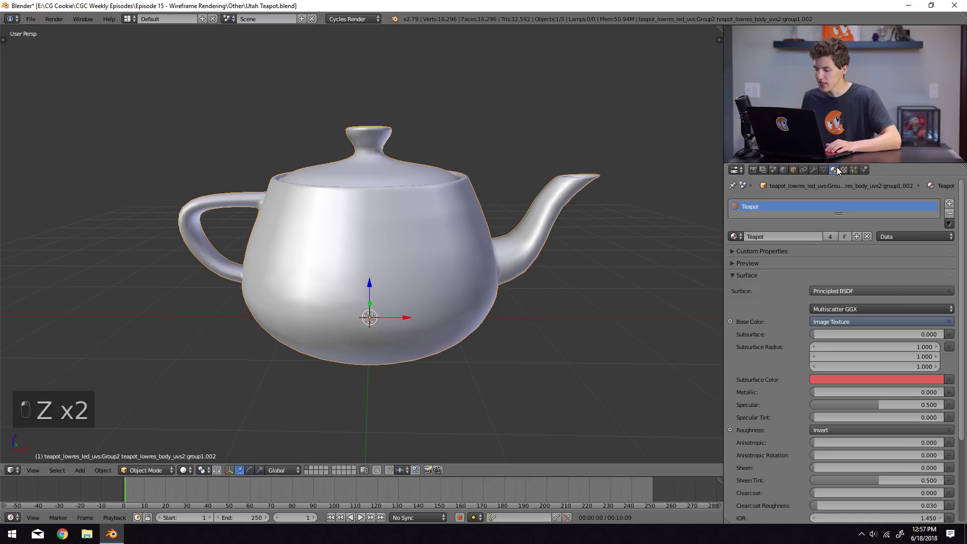
{"action": "left_click", "coordinate": [949, 214]}
{"action": "left_click", "coordinate": [843, 238]}
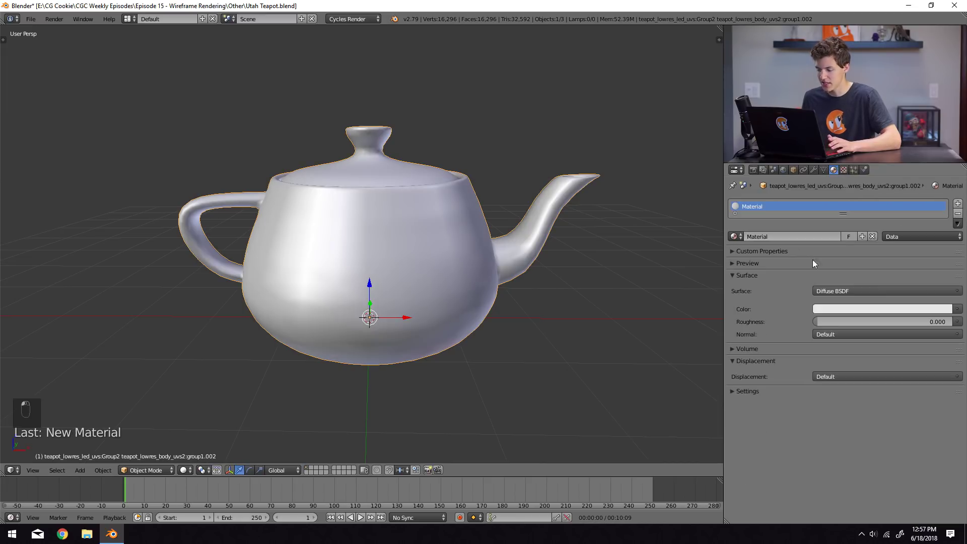
{"action": "left_click", "coordinate": [759, 238]}
{"action": "type", "text": "D"}
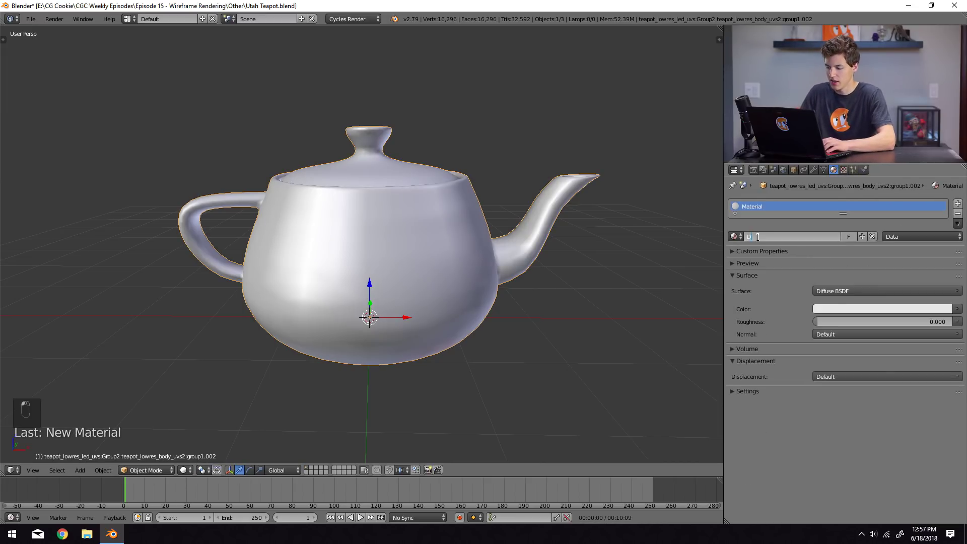
{"action": "type", "text": "iffuse"}
{"action": "key", "text": "Return"}
{"action": "middle_click_drag", "start_coordinate": [546, 110], "coordinate": [527, 289]}
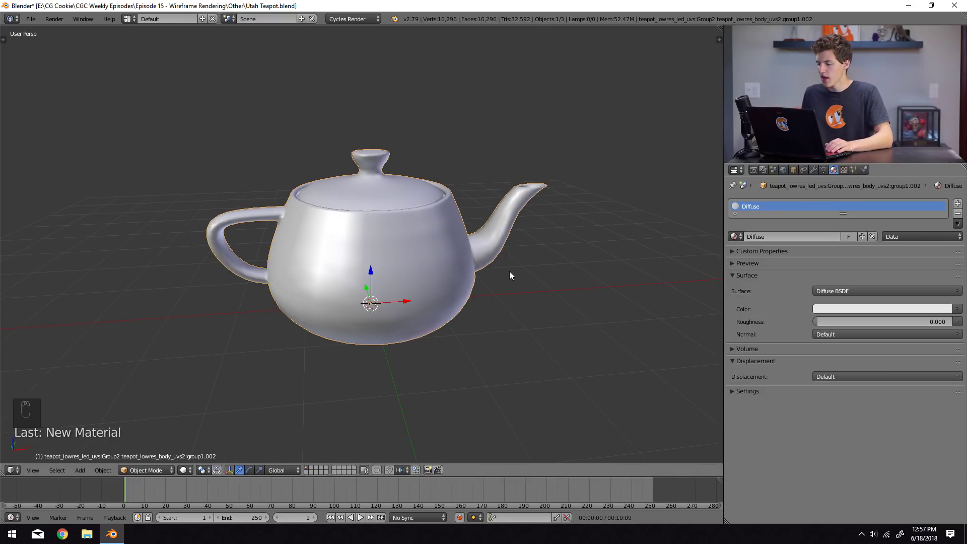
Add a Wireframe modifier to the duplicate teapot.
{"action": "left_click", "coordinate": [813, 171]}
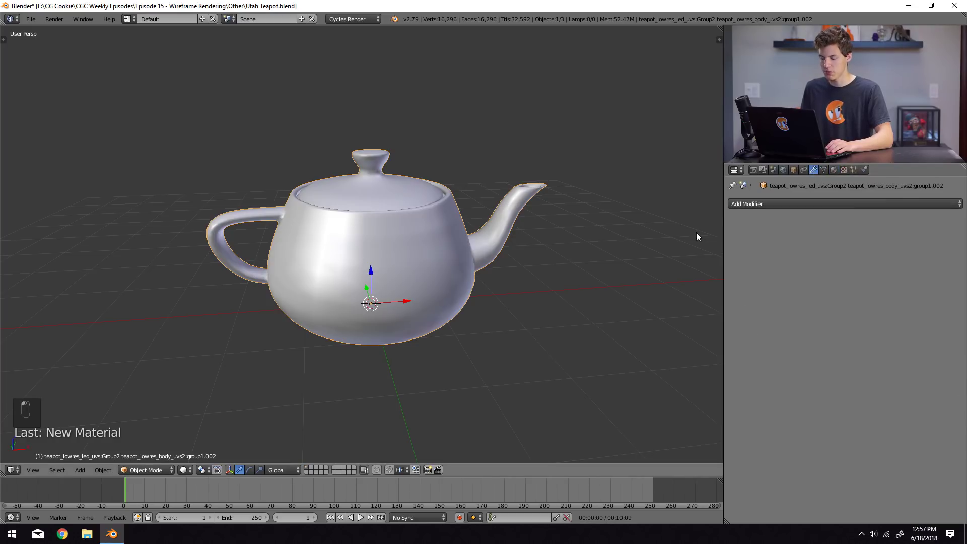
{"action": "left_click", "coordinate": [762, 205]}
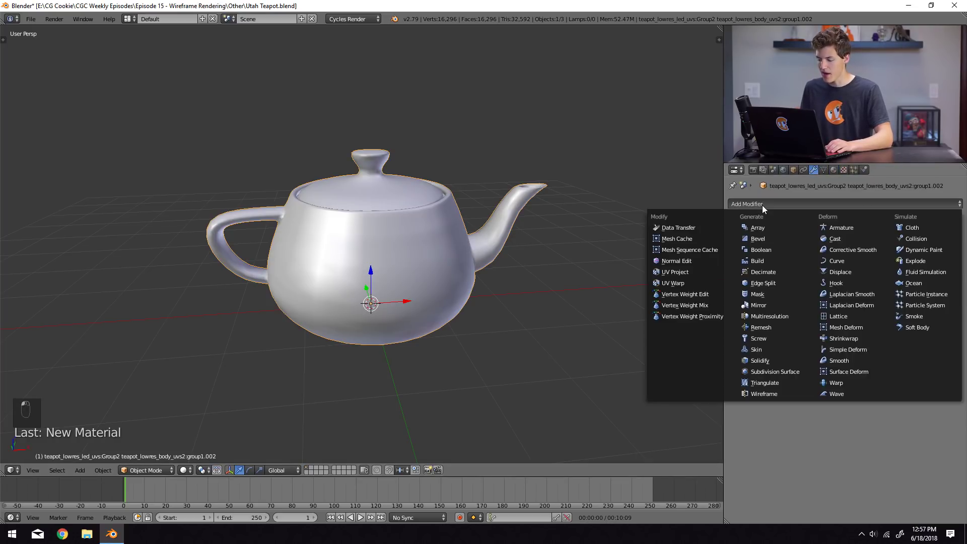
{"action": "left_click", "coordinate": [759, 394]}
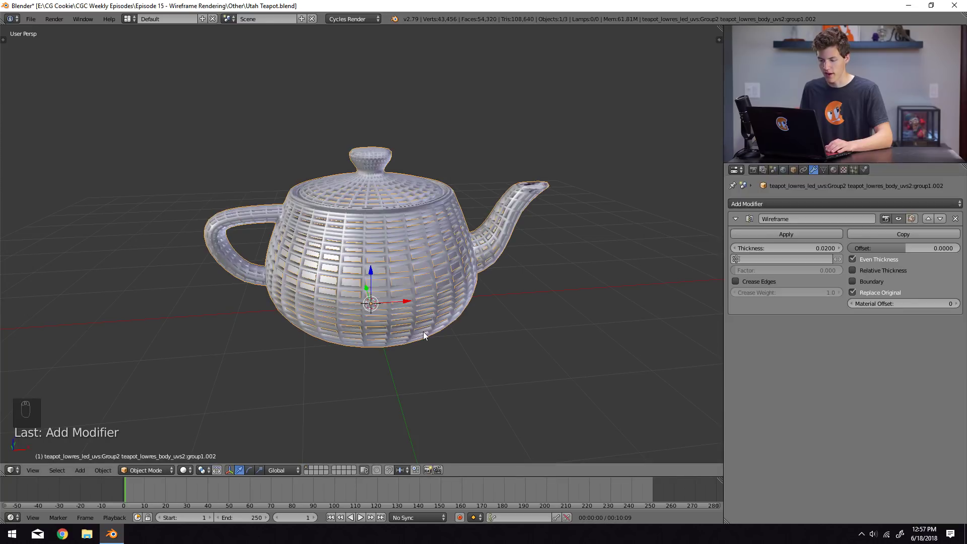
{"action": "scroll", "coordinate": [423, 331], "scroll_direction": "up", "scroll_amount": 5}
{"action": "middle_click_drag", "start_coordinate": [471, 323], "coordinate": [409, 301]}
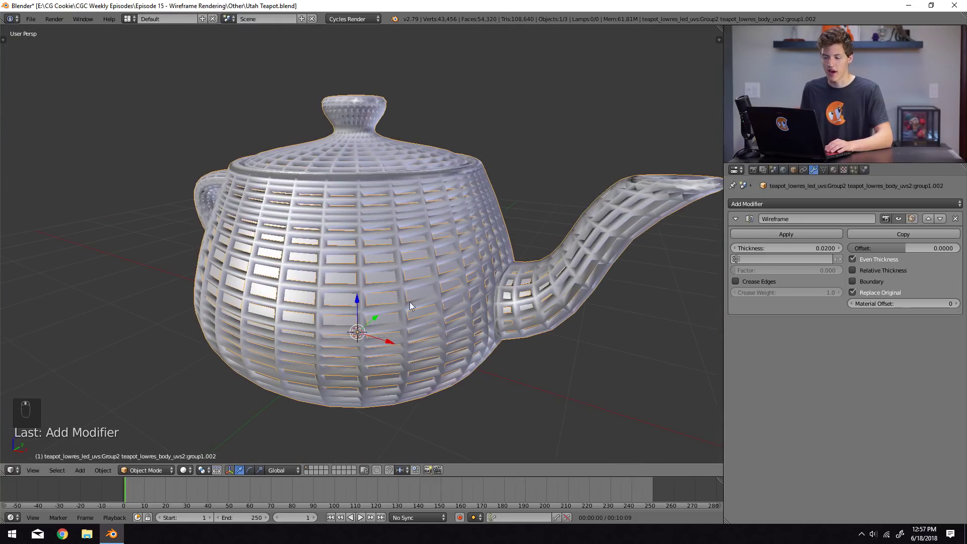
Compare the original teapot in wireframe shading, then reselect the wireframe duplicate.
{"action": "right_click", "coordinate": [382, 260]}
{"action": "scroll", "coordinate": [403, 280], "scroll_direction": "up", "scroll_amount": 5}
{"action": "scroll", "coordinate": [421, 277], "scroll_direction": "down", "scroll_amount": 8}
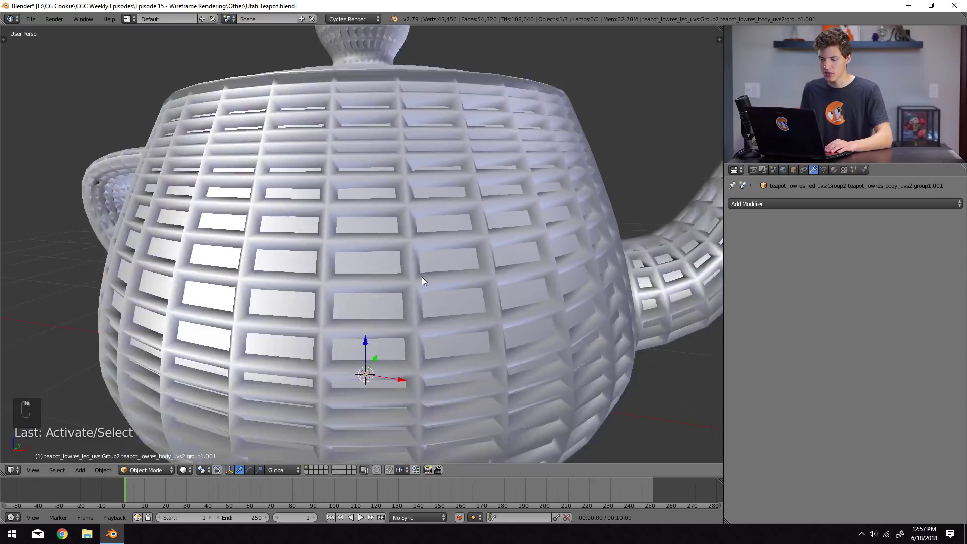
{"action": "scroll", "coordinate": [421, 279], "scroll_direction": "up", "scroll_amount": 3}
{"action": "key", "text": "z"}
{"action": "middle_click_drag", "start_coordinate": [428, 300], "coordinate": [648, 259]}
{"action": "key", "text": "z"}
{"action": "right_click", "coordinate": [516, 262]}
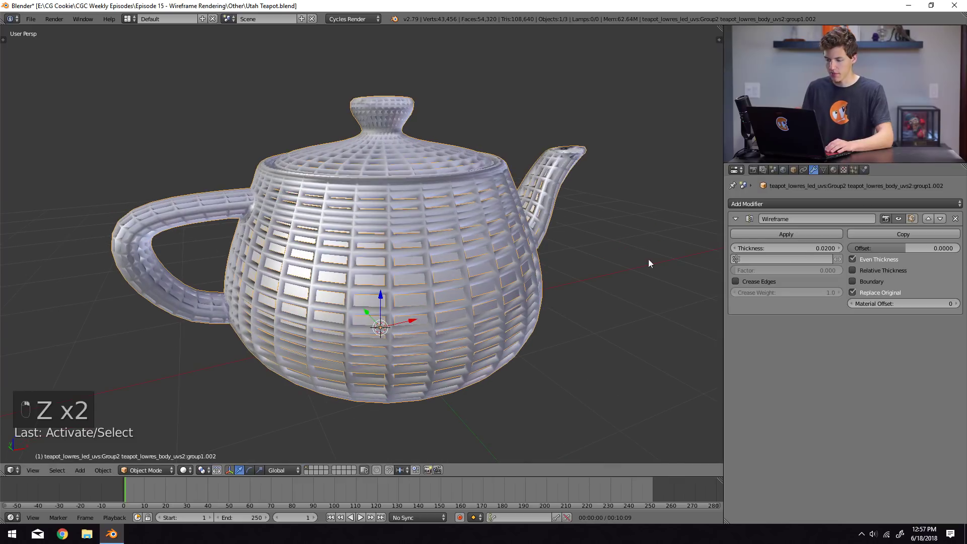
Set the Wireframe modifier Thickness to 0.003 and deselect everything.
{"action": "left_click", "coordinate": [801, 245]}
{"action": "type", "text": "0.003"}
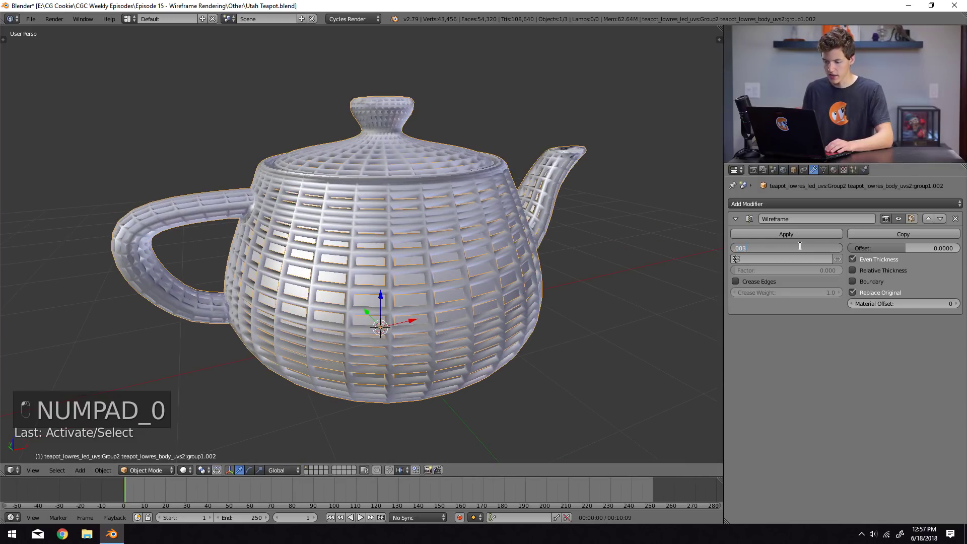
{"action": "key", "text": "Return"}
{"action": "middle_click_drag", "start_coordinate": [436, 264], "coordinate": [537, 267]}
{"action": "key", "text": "a"}
{"action": "key", "text": "a"}
{"action": "scroll", "coordinate": [507, 273], "scroll_direction": "up", "scroll_amount": 3}
{"action": "scroll", "coordinate": [509, 271], "scroll_direction": "down", "scroll_amount": 2}
{"action": "scroll", "coordinate": [527, 252], "scroll_direction": "down", "scroll_amount": 2}
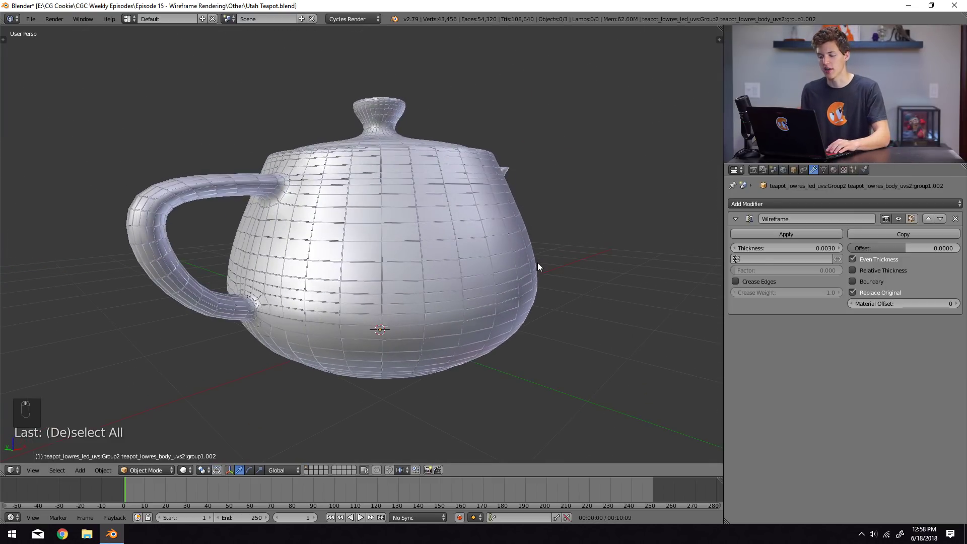
Preview the teapot in Cycles rendered shading and set the Wireframe modifier thickness to 0.005.
{"action": "key", "text": "shift+z"}
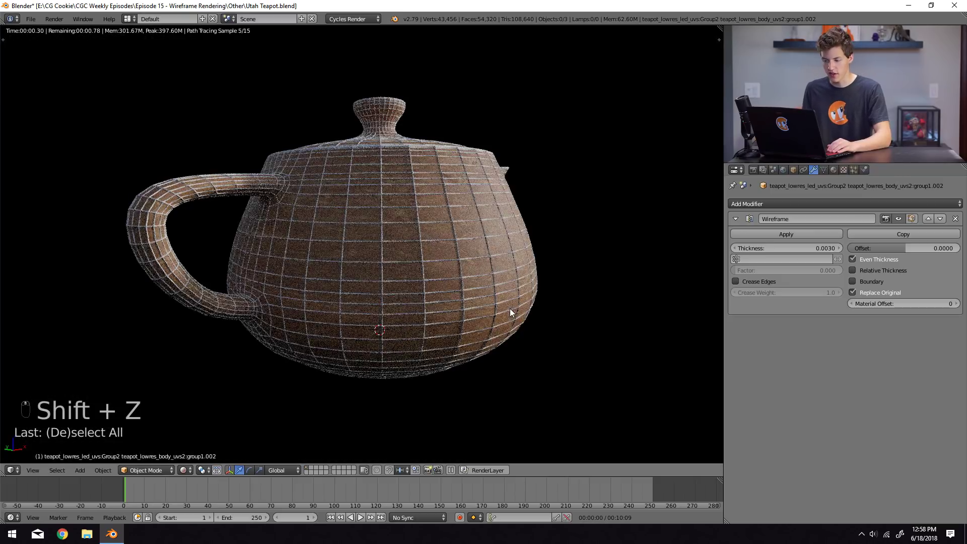
{"action": "middle_click_drag", "start_coordinate": [551, 289], "coordinate": [424, 324]}
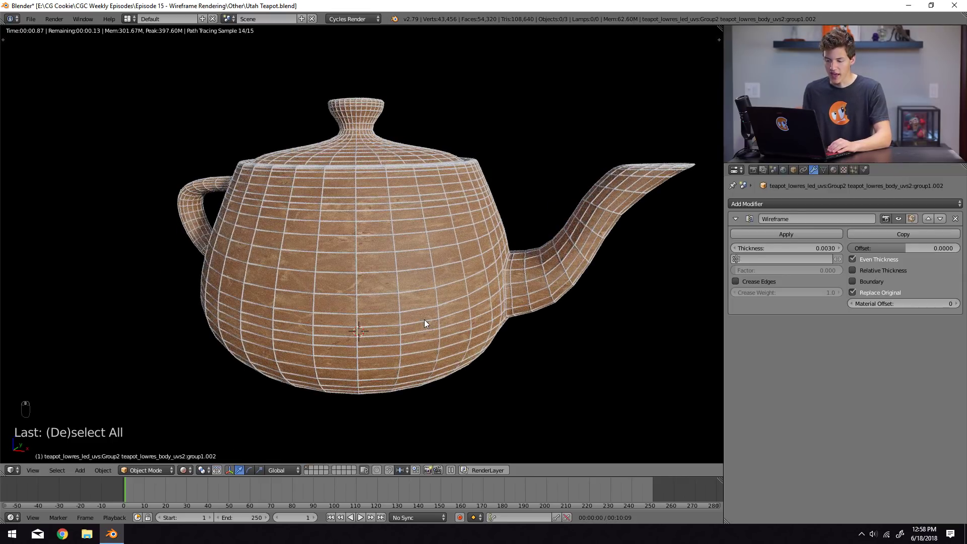
{"action": "scroll", "coordinate": [424, 319], "scroll_direction": "up", "scroll_amount": 6}
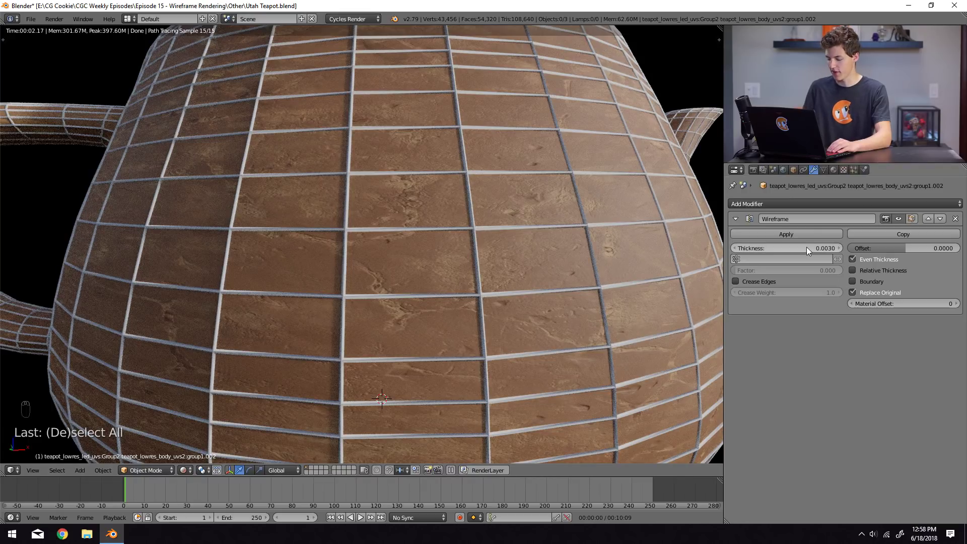
{"action": "type", "text": "5"}
{"action": "key", "text": "Return"}
{"action": "scroll", "coordinate": [488, 225], "scroll_direction": "down", "scroll_amount": 3}
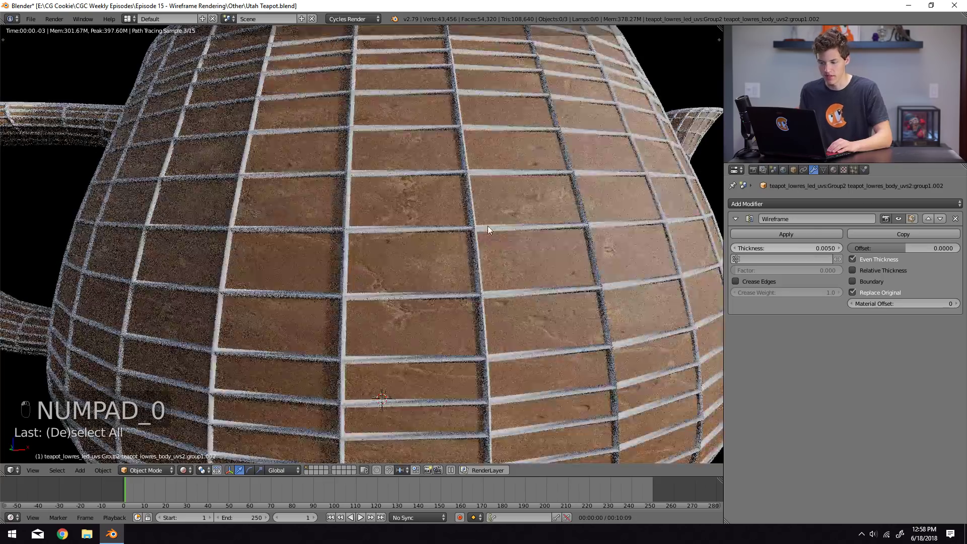
{"action": "scroll", "coordinate": [485, 226], "scroll_direction": "down", "scroll_amount": 4}
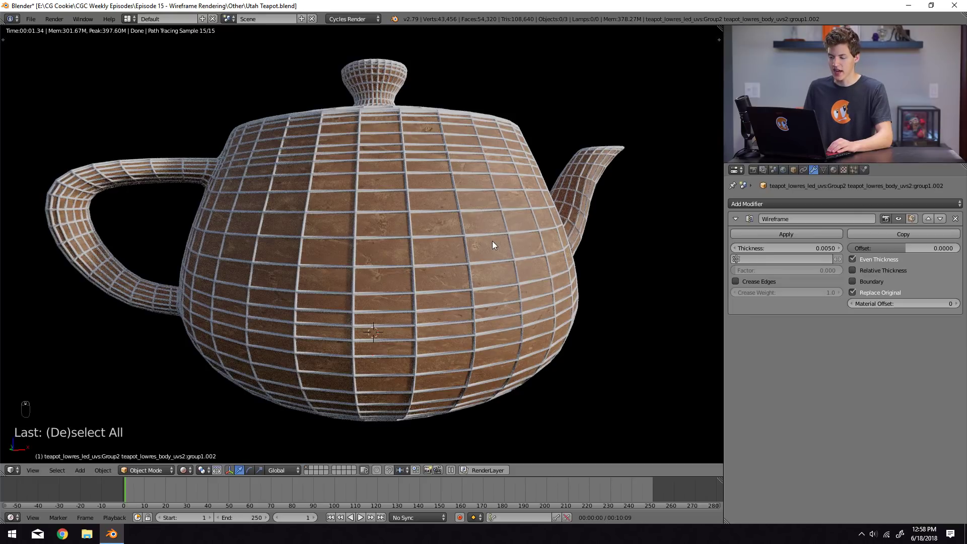
{"action": "scroll", "coordinate": [492, 240], "scroll_direction": "down", "scroll_amount": 1}
{"action": "middle_click_drag", "start_coordinate": [491, 240], "coordinate": [492, 265]}
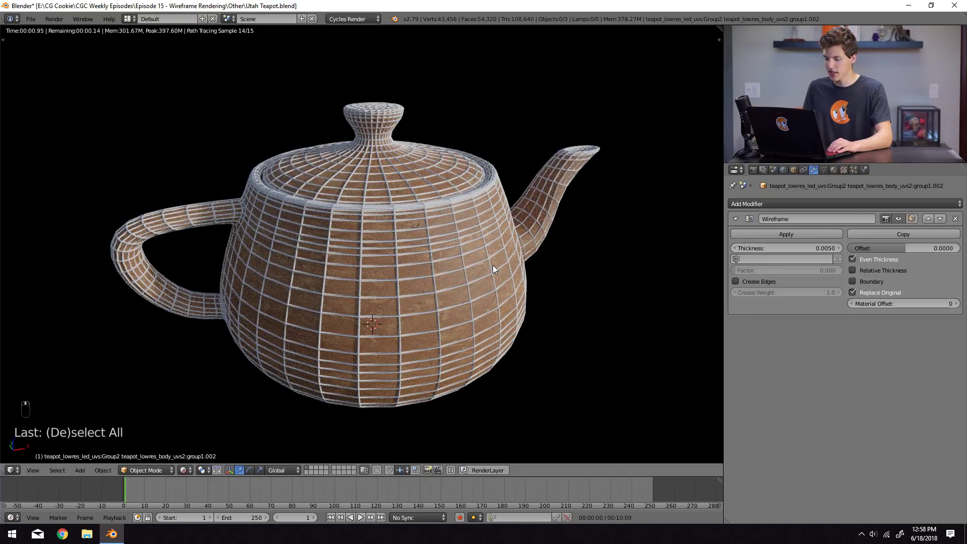
Try cyan on the wire copy's material, reset it to white, and choose a Principled BSDF surface.
{"action": "left_click", "coordinate": [834, 171]}
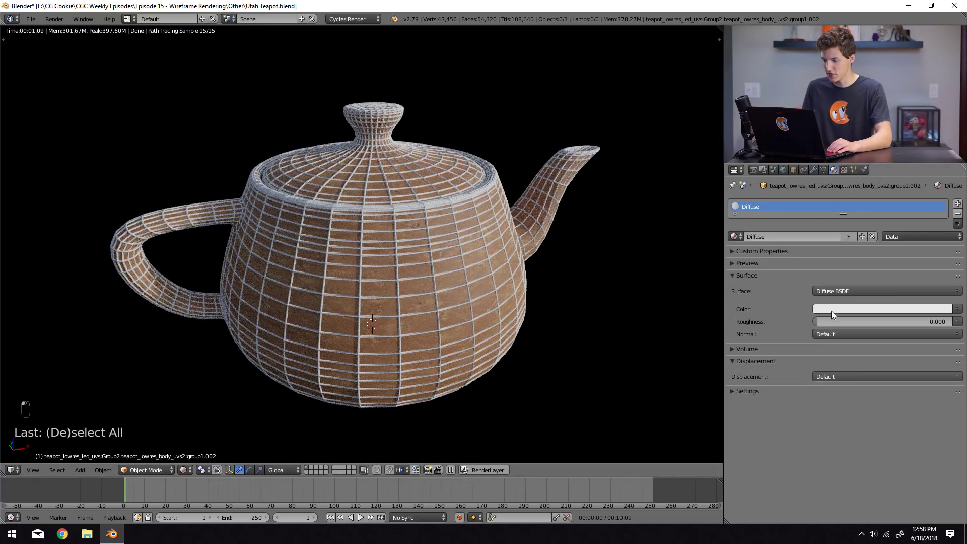
{"action": "left_click", "coordinate": [831, 309]}
{"action": "left_click", "coordinate": [899, 165]}
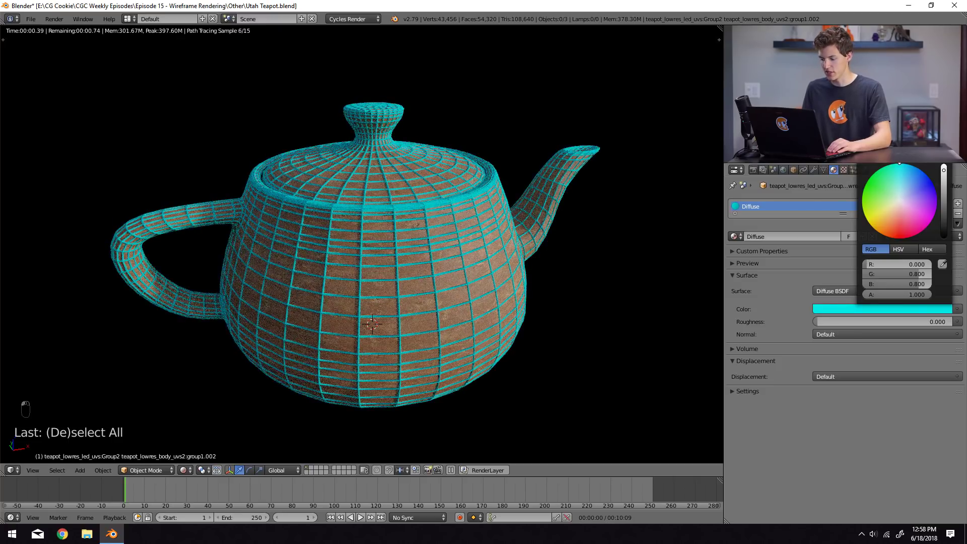
{"action": "left_click", "coordinate": [898, 165]}
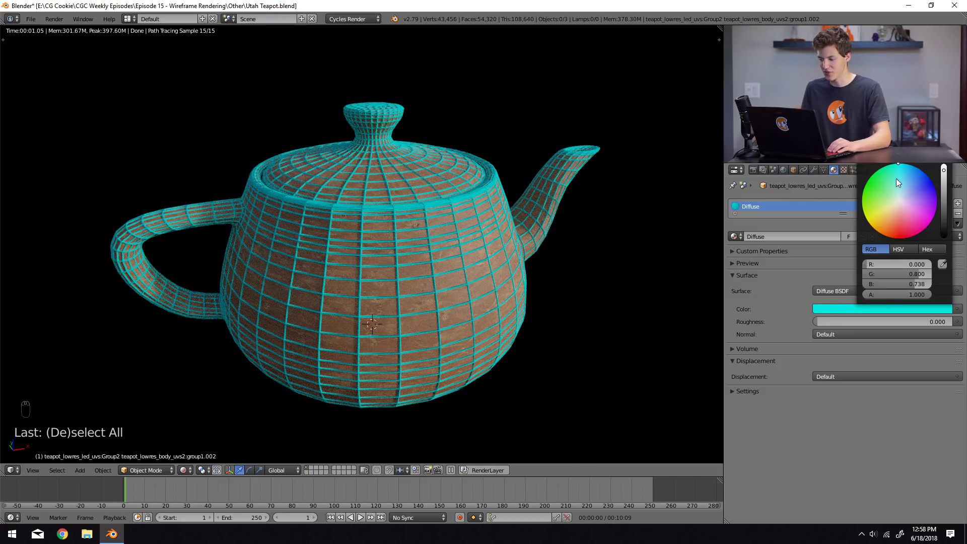
{"action": "left_click_drag", "start_coordinate": [895, 178], "coordinate": [899, 202]}
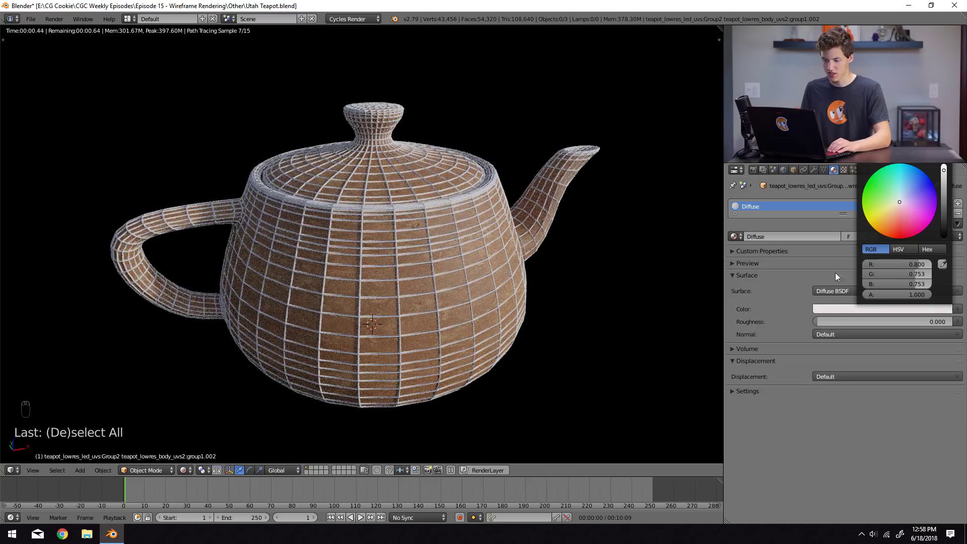
{"action": "left_click", "coordinate": [825, 291]}
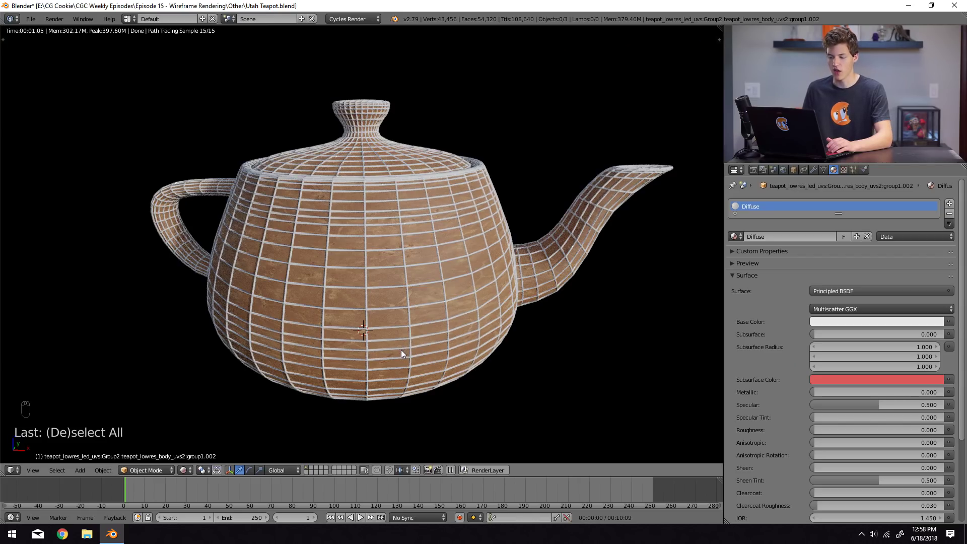
{"action": "mouse_move", "coordinate": [400, 349]}
{"action": "middle_mouse_down"}
{"action": "mouse_move", "coordinate": [381, 350]}
{"action": "mouse_move", "coordinate": [394, 339]}
{"action": "middle_mouse_up"}
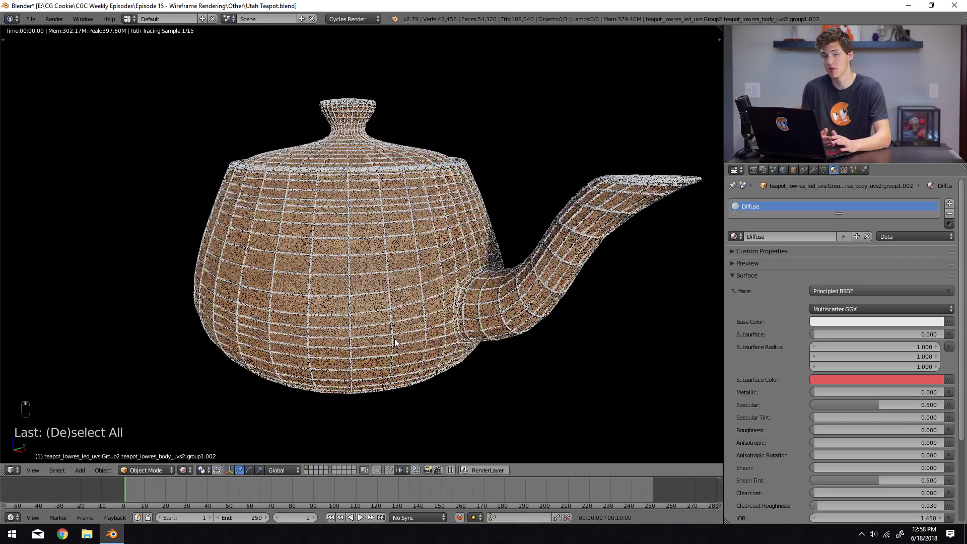